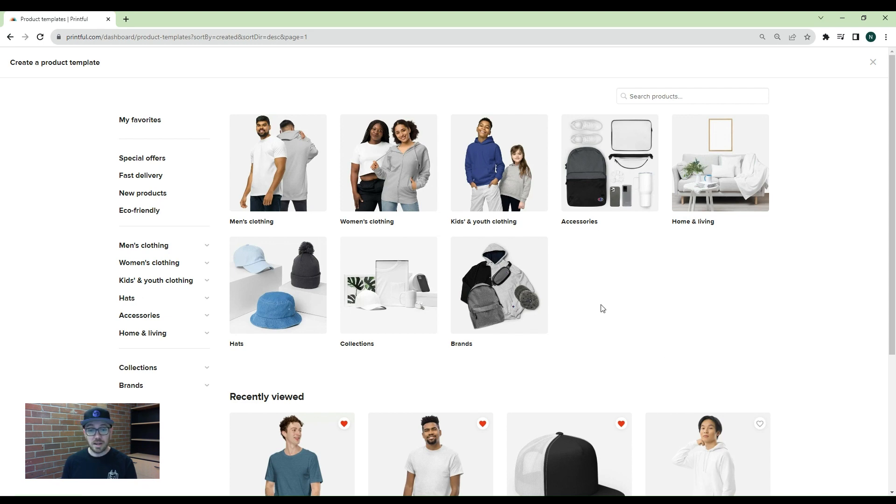
Open the Men's Classic Tee | Gildan 5000 from the recently viewed products as the template's product.
scroll(602, 308, down, 4)
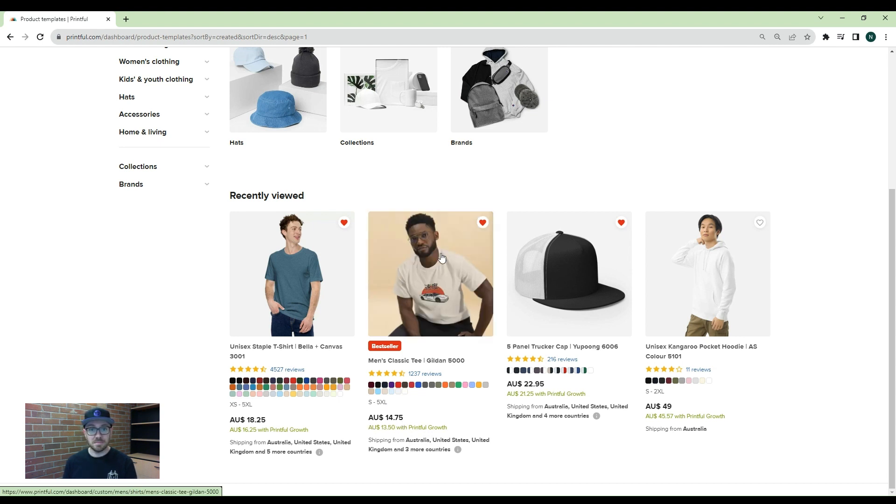
click(442, 258)
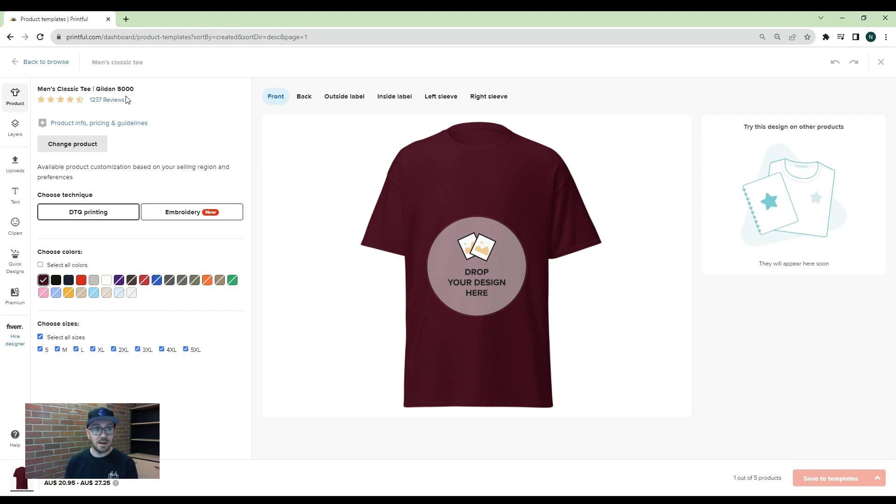
Review the Men's Classic Tee's product info, technique and fulfillment location pricing, print file templates and customer reviews.
click(135, 124)
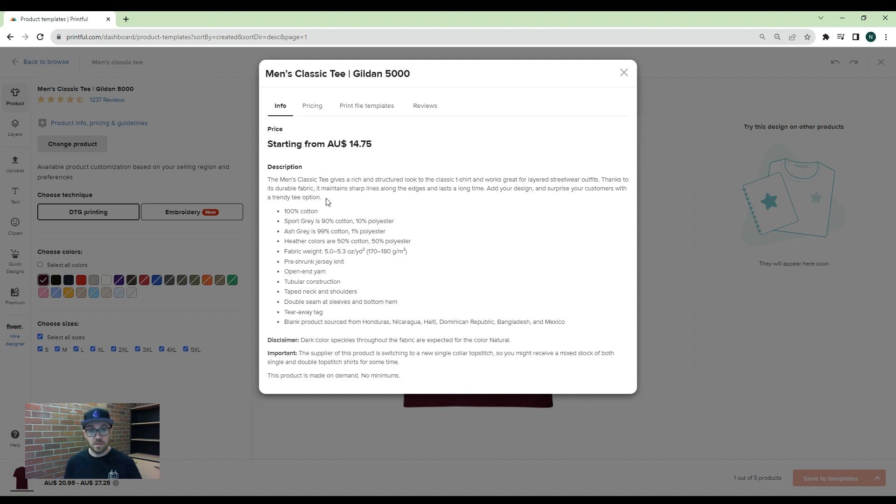
click(315, 112)
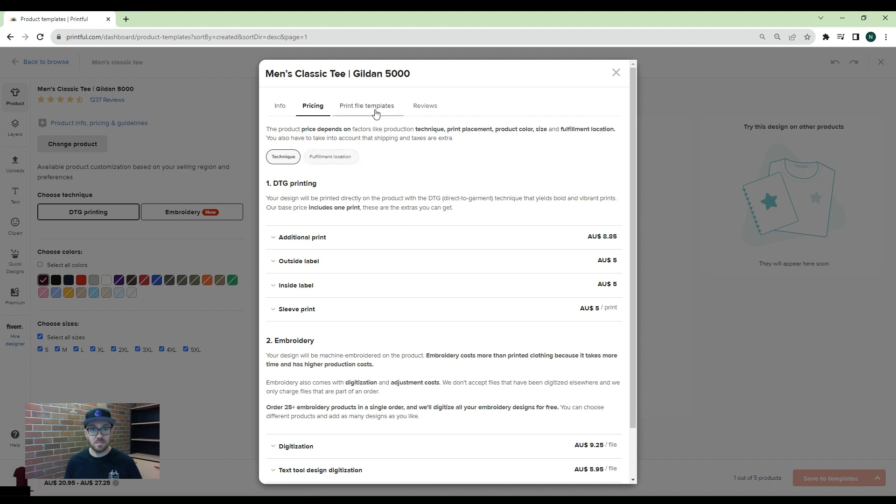
click(342, 162)
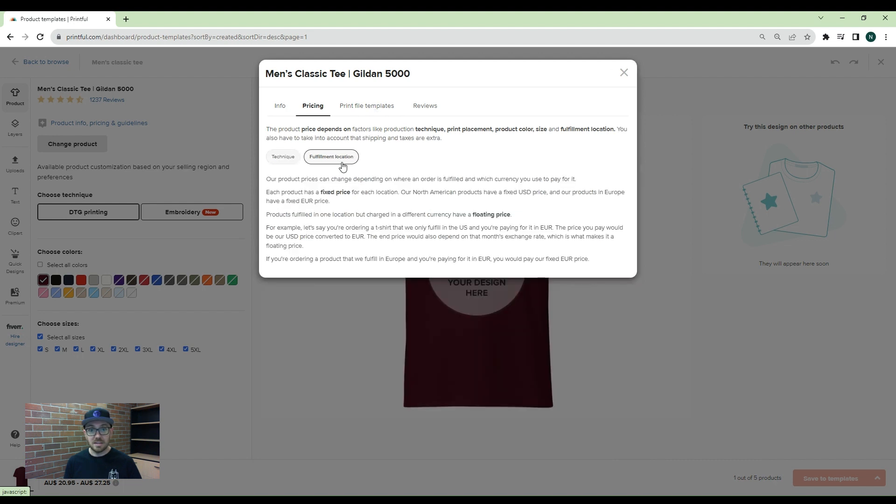
click(386, 115)
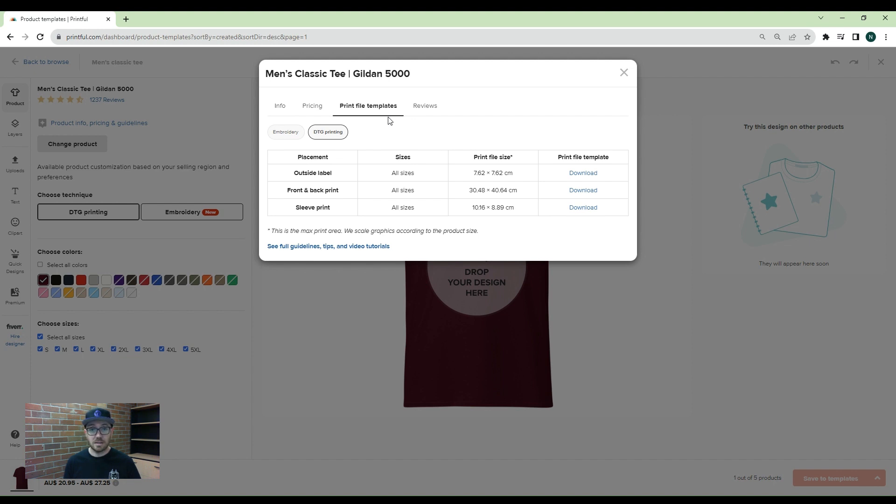
click(423, 108)
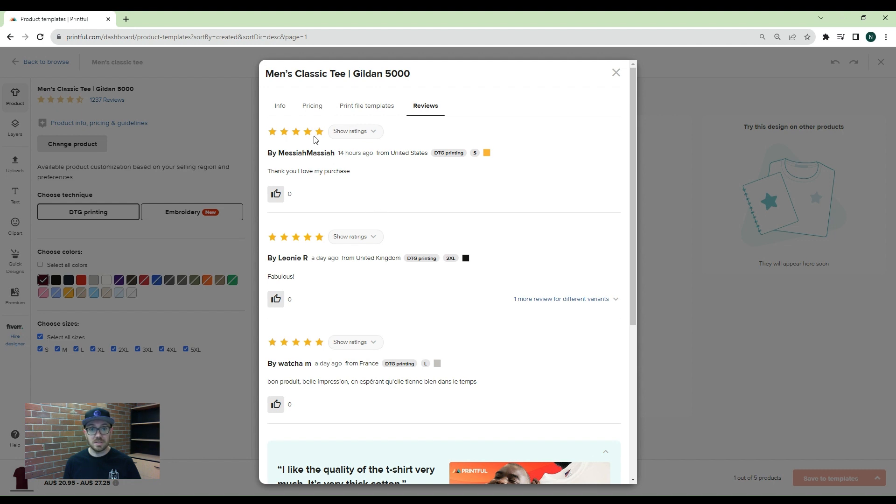
scroll(317, 166, down, 3)
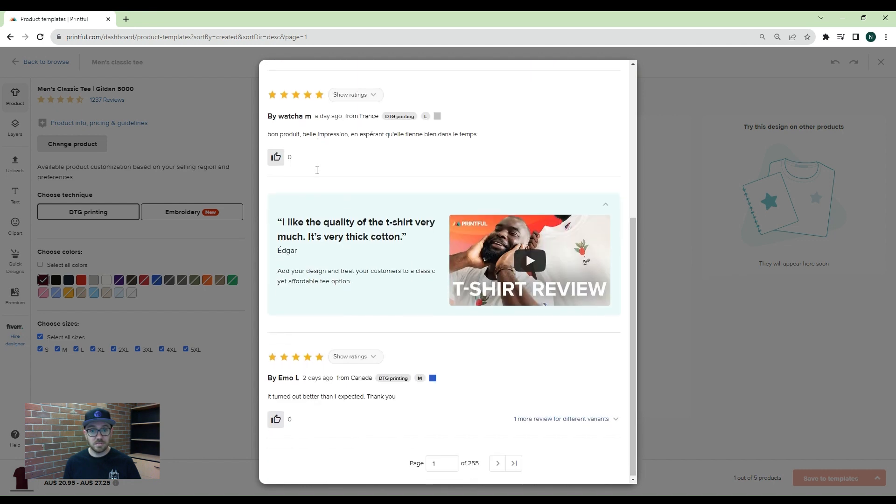
scroll(317, 169, up, 3)
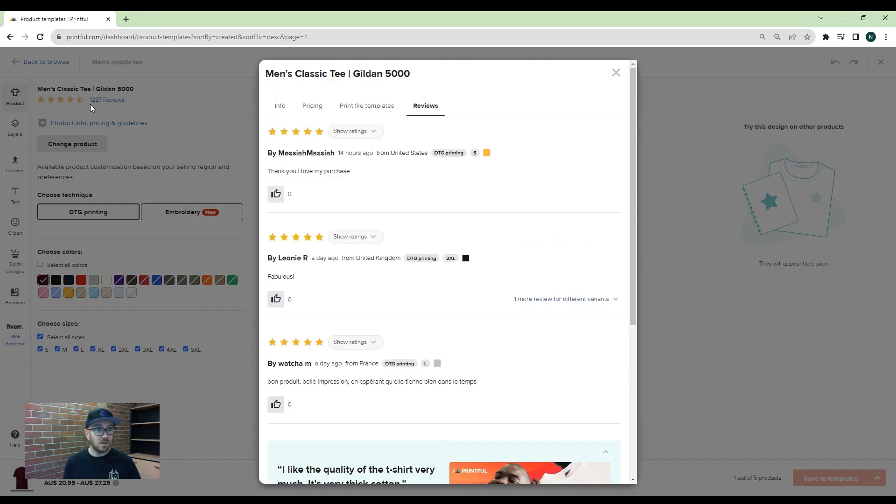
click(616, 72)
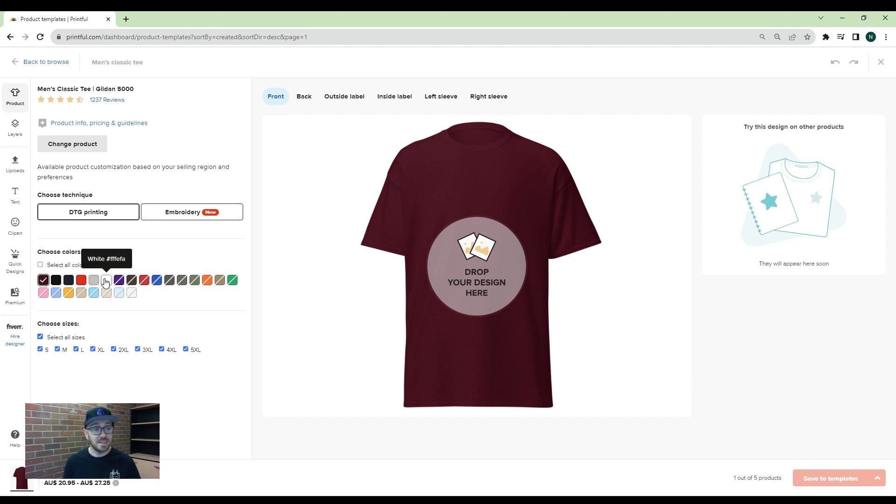
Select all available colors for the tee and preview the shirt in Navy, White and Maroon.
click(40, 265)
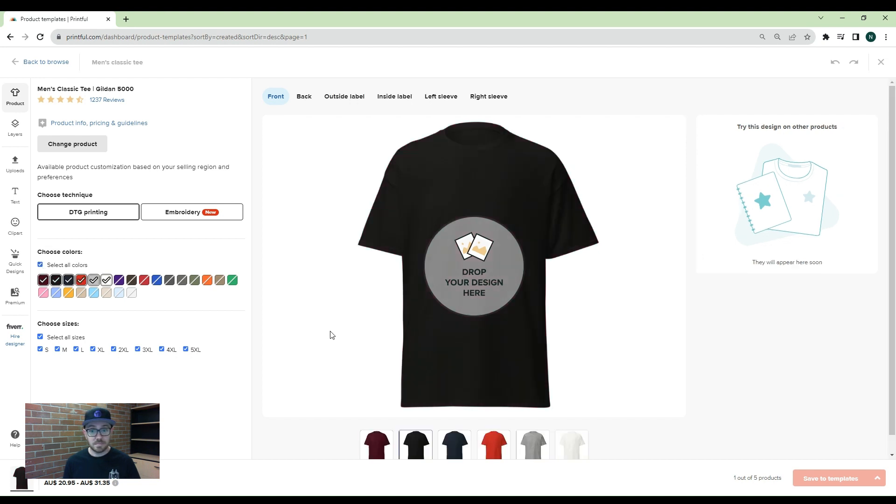
scroll(424, 423, down, 1)
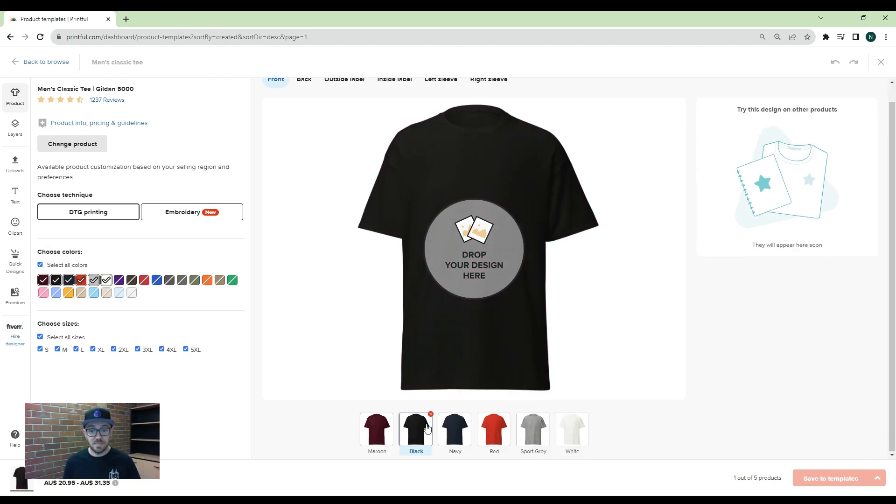
click(460, 432)
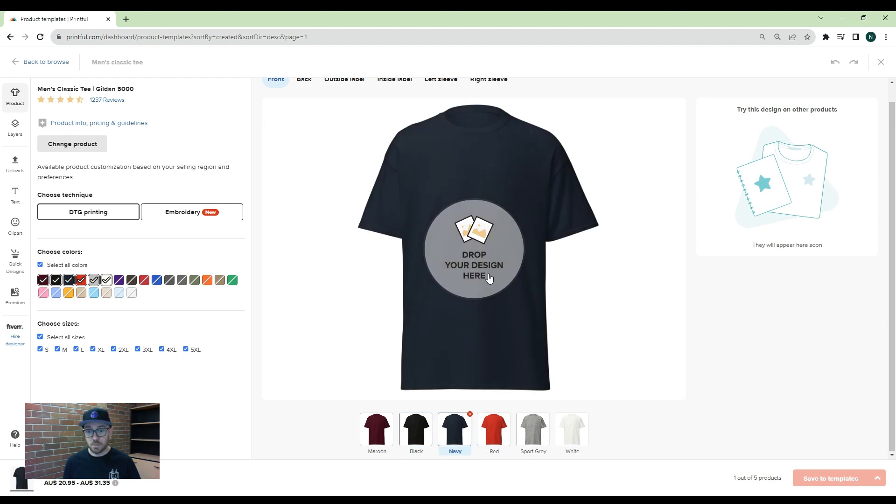
click(571, 428)
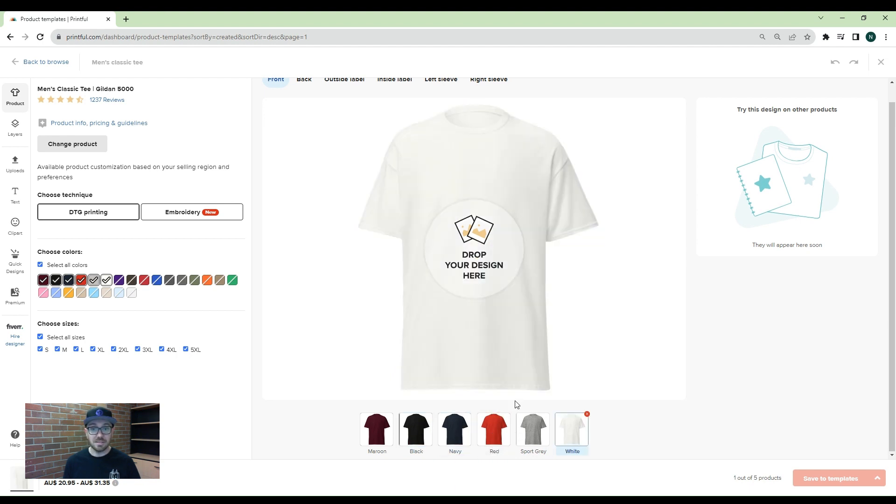
click(373, 439)
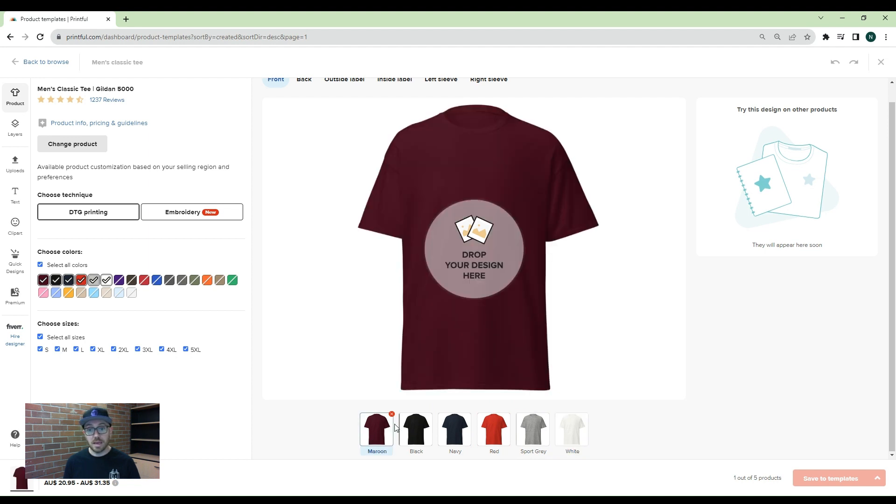
scroll(491, 319, up, 1)
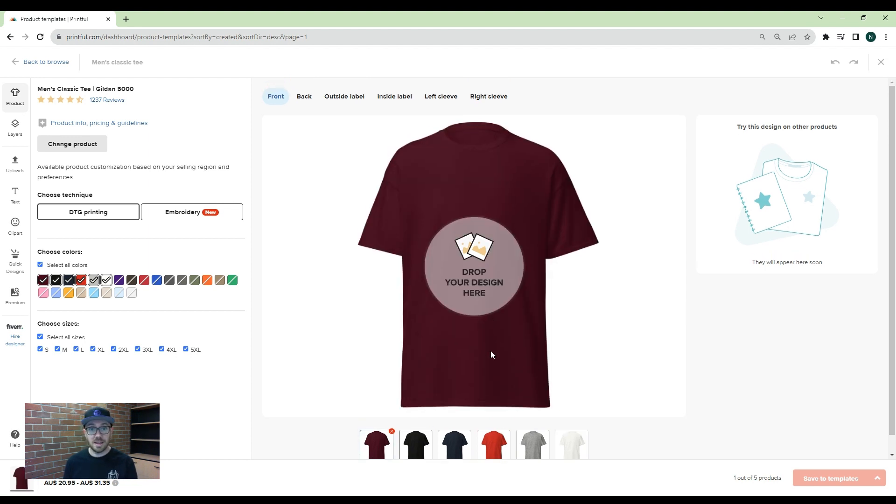
Apply DePitcha-Frog-2.png from the file library to the front of the tee.
click(488, 270)
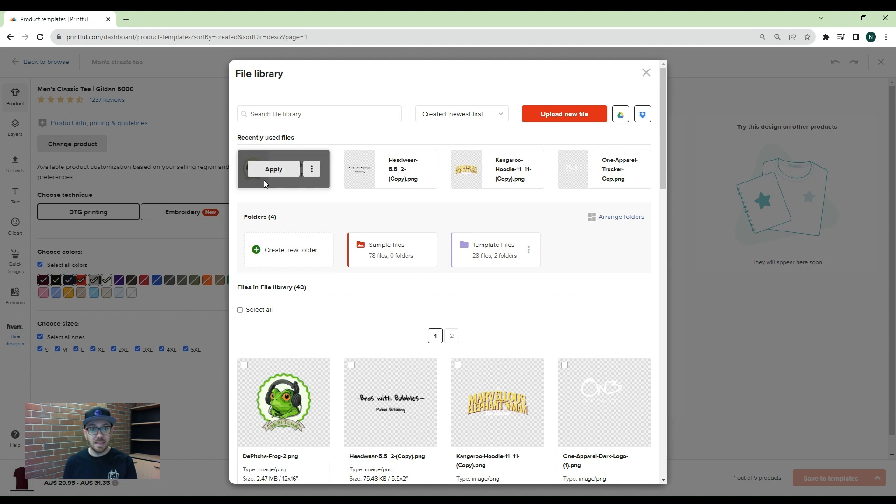
click(276, 171)
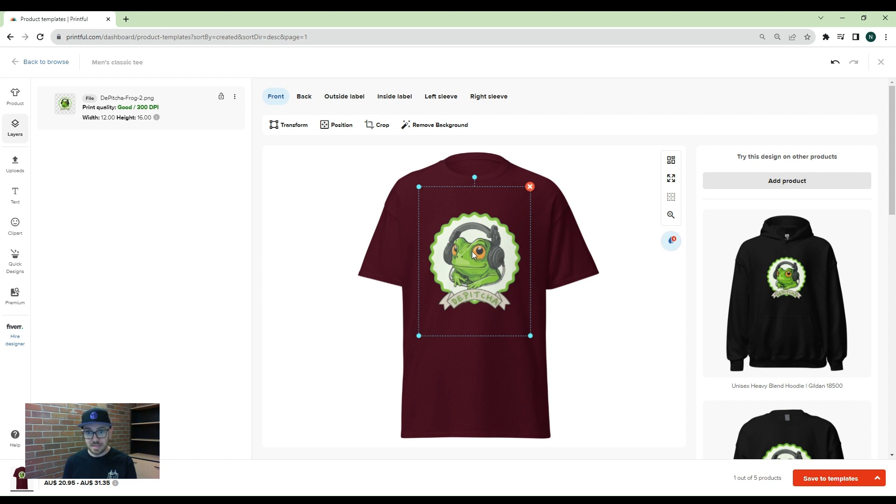
Try enlarging the frog design to about 34.16 by 45.63, check its print quality, and undo the resize.
drag(471, 250, 491, 274)
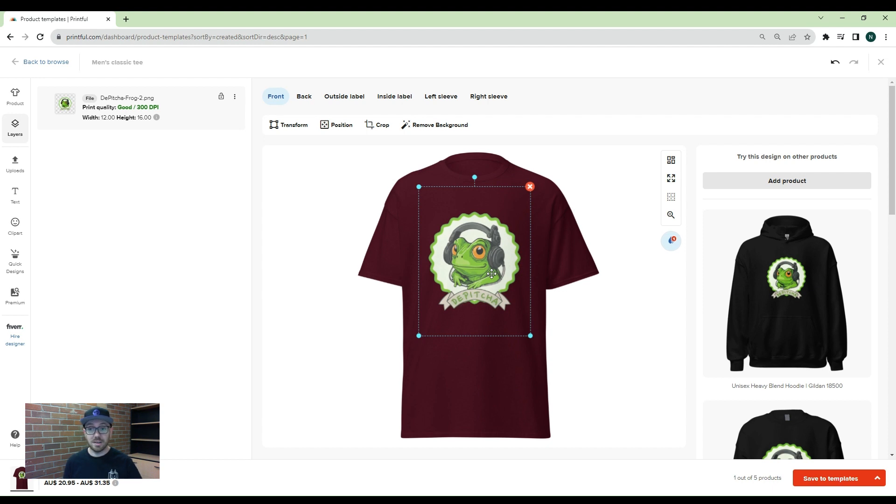
mouse_move(491, 274)
mouse_down()
mouse_move(500, 272)
mouse_move(492, 274)
mouse_up()
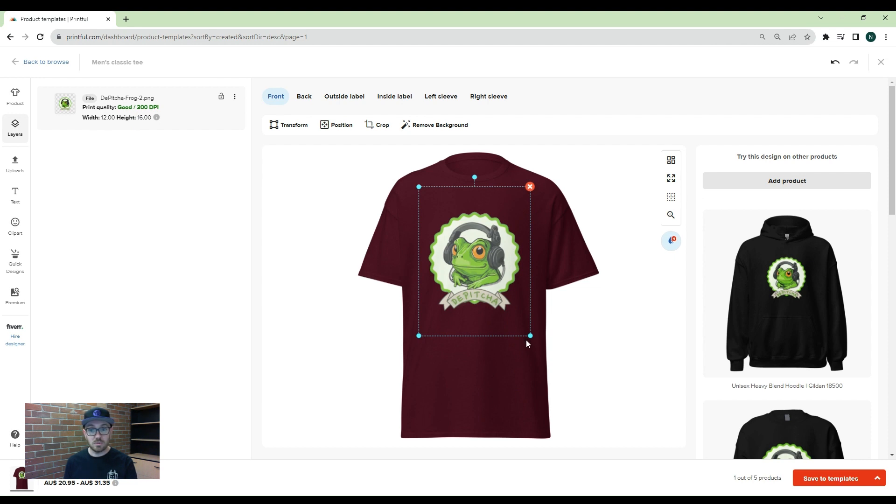
drag(530, 336, 651, 456)
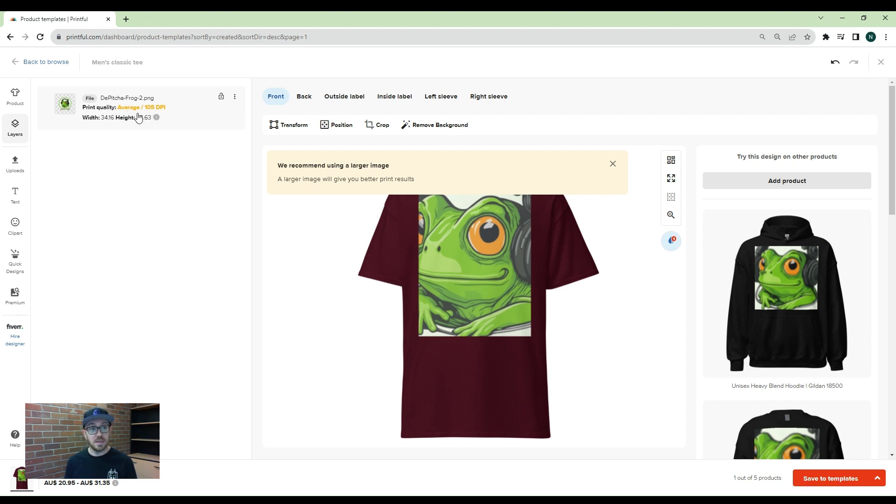
mouse_move(156, 117)
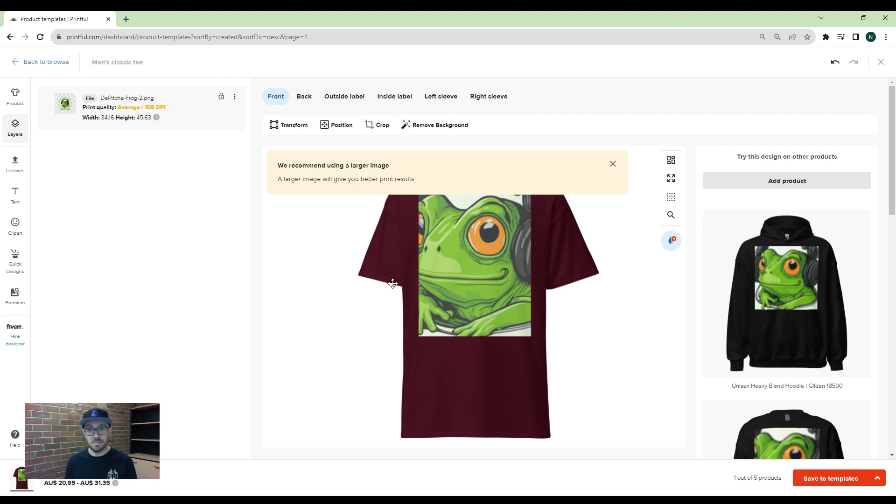
key(ctrl+z)
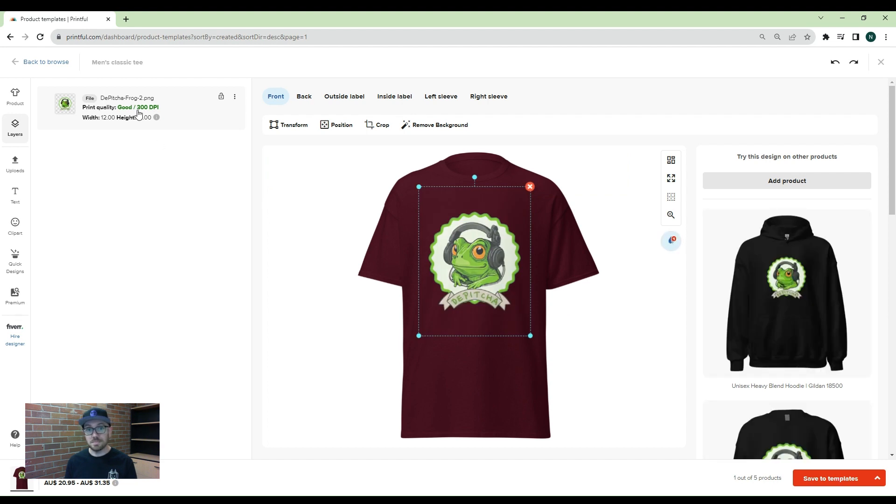
Try rotating the frog design by 10 degrees and set its rotation back to 0.
click(288, 129)
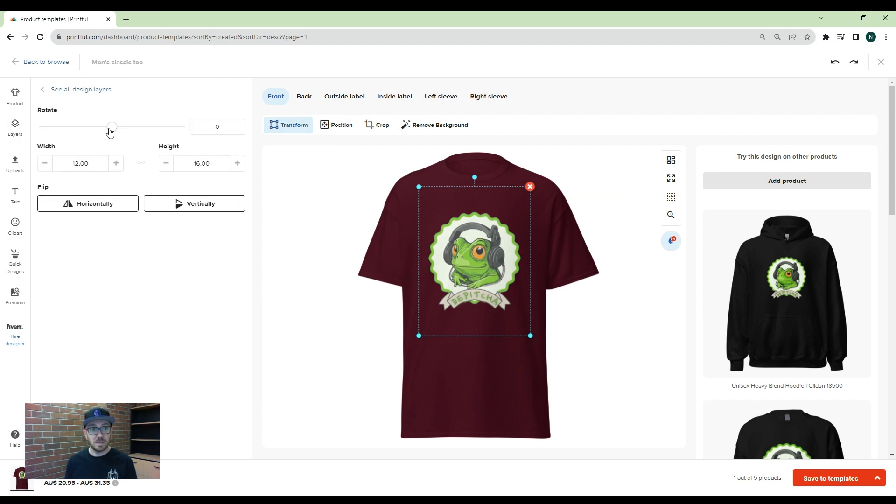
double_click(217, 128)
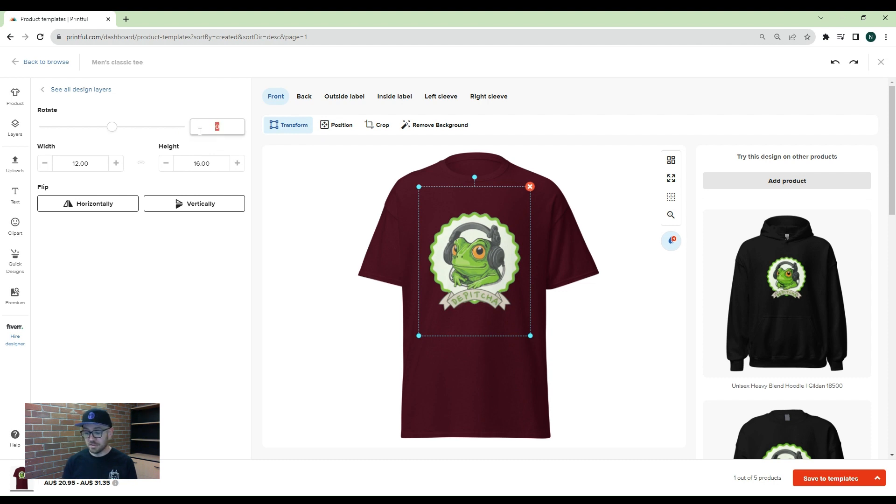
text(1)
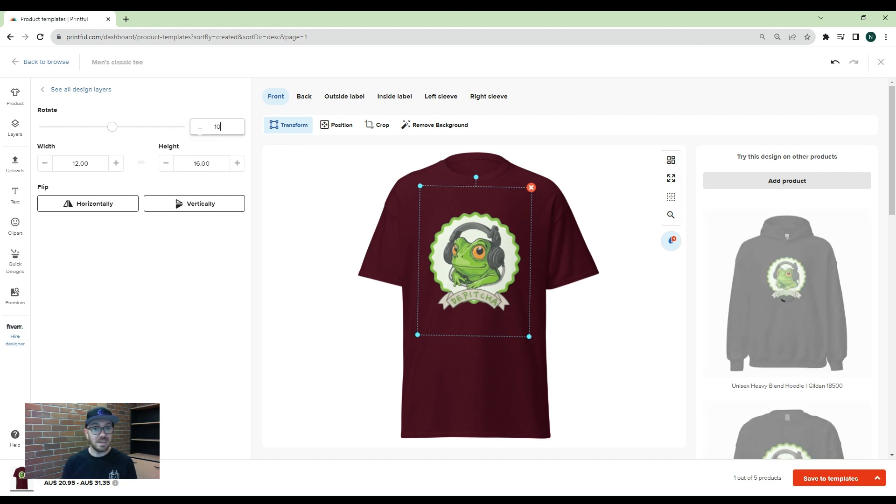
text(0)
drag(200, 131, 231, 128)
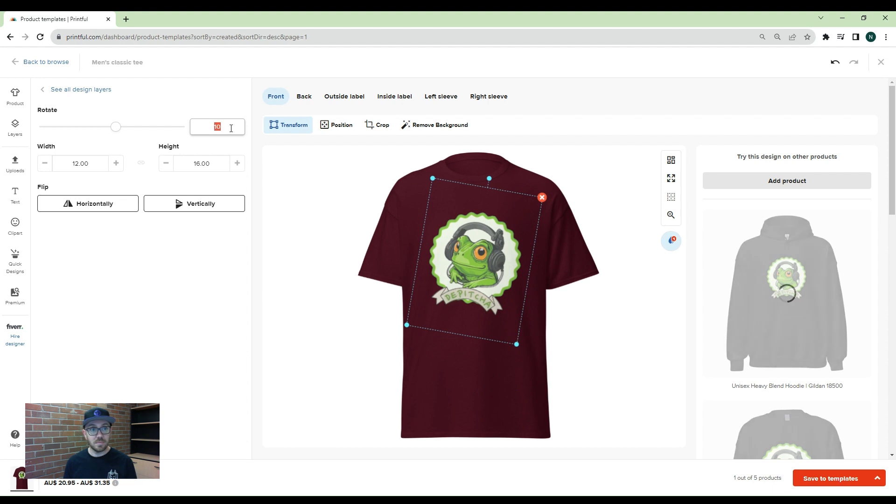
text(0)
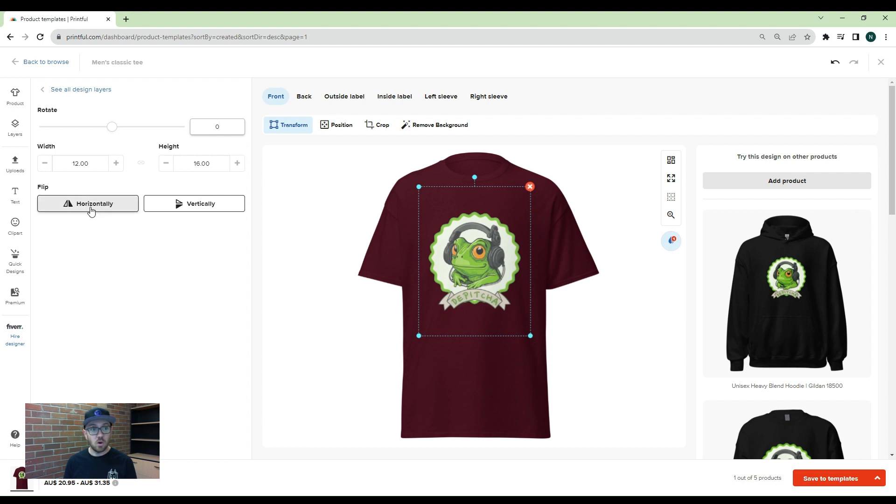
Try flipping the frog design horizontally and vertically, and reverse both flips.
click(122, 206)
click(184, 205)
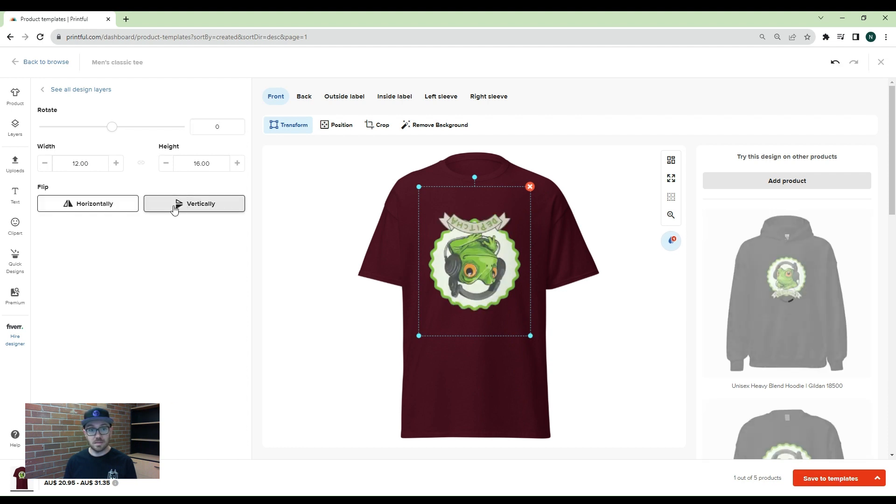
click(174, 206)
click(122, 207)
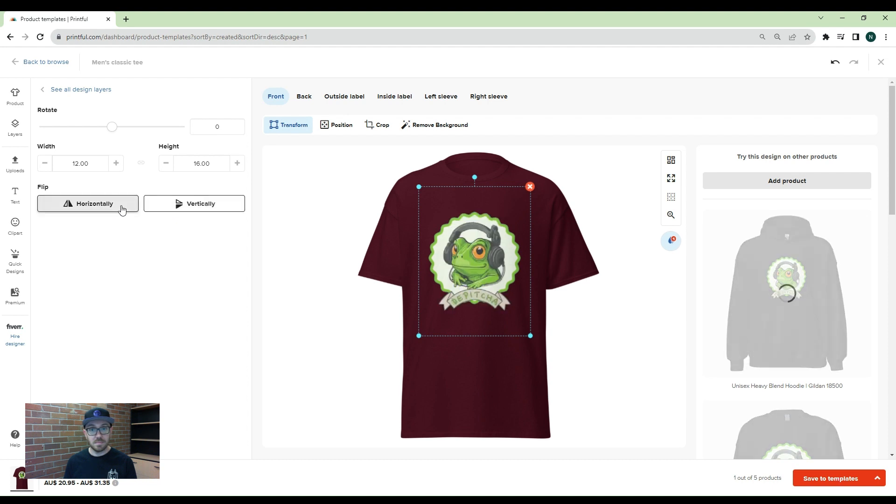
Shrink the frog design, try aligning it to the bottom, and align it to the top and right of the print area.
click(334, 126)
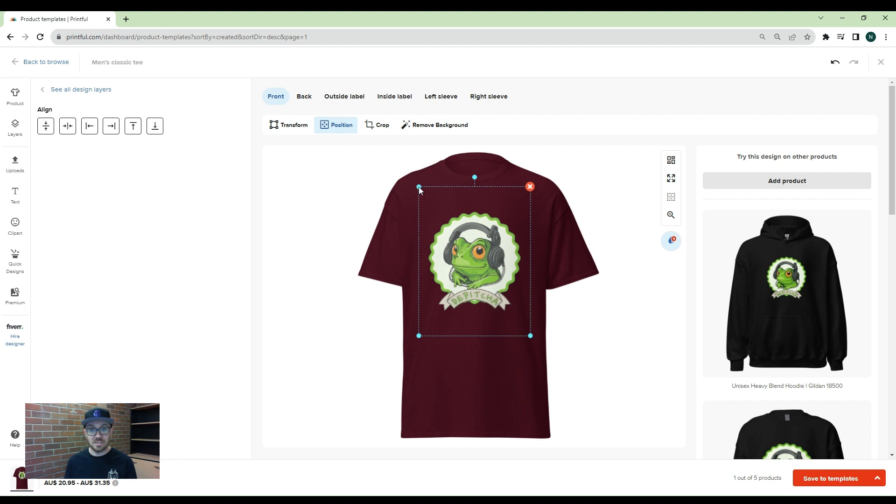
drag(418, 186, 439, 208)
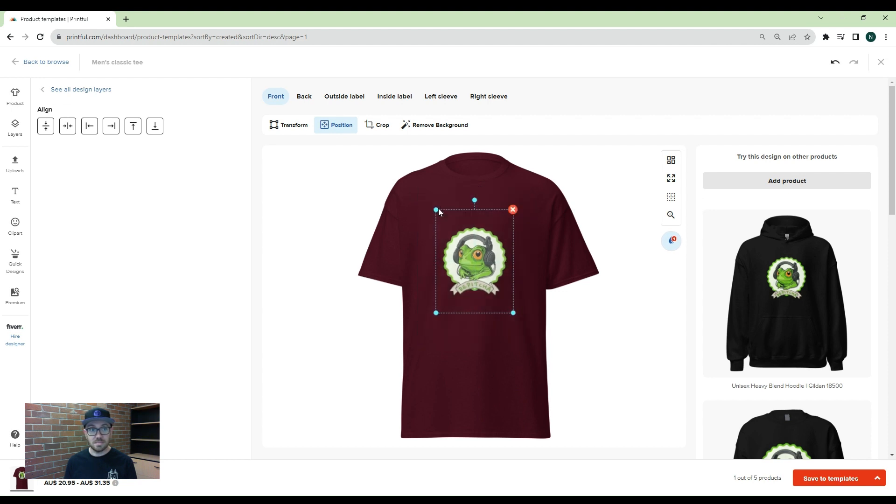
click(155, 134)
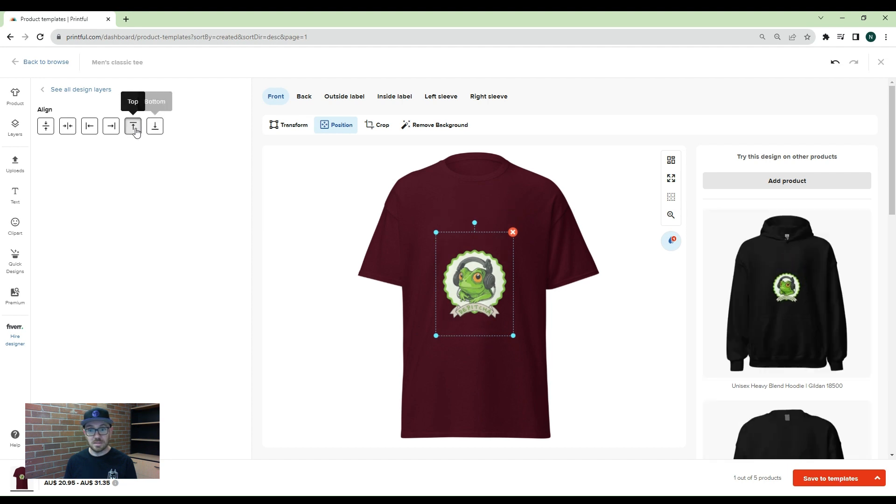
click(136, 132)
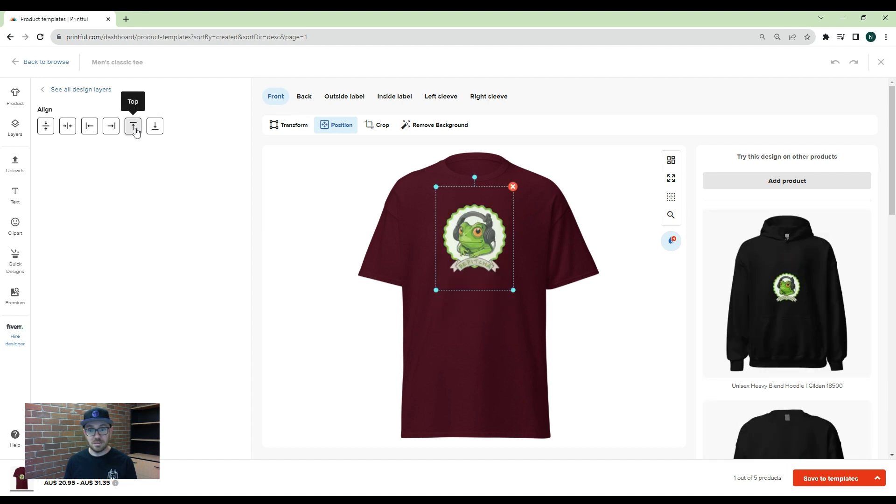
click(104, 131)
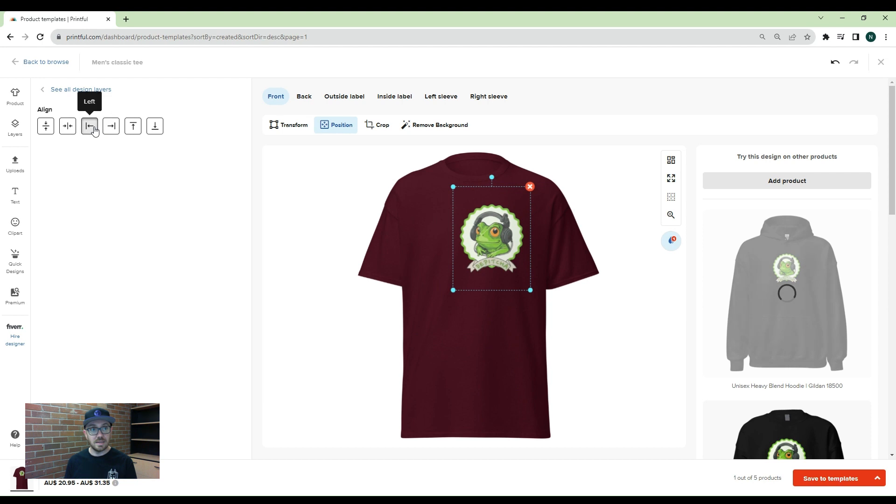
Try aligning the frog design to the left of the print area, and center it horizontally.
click(89, 128)
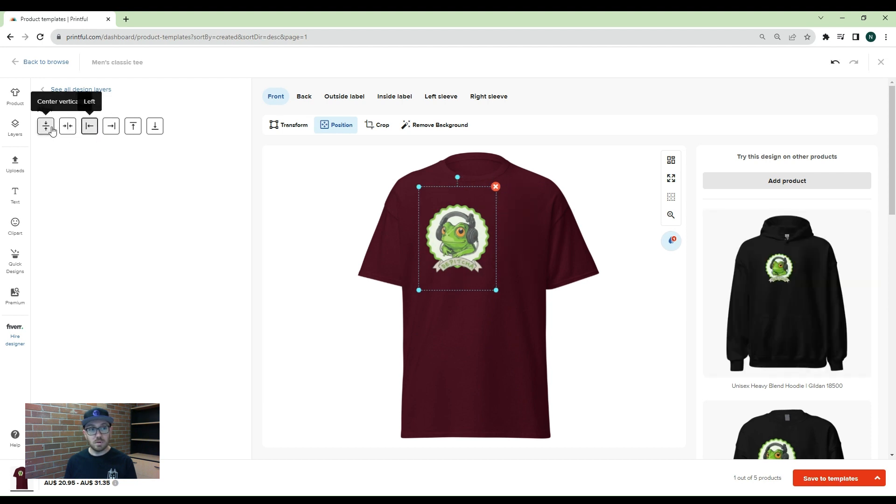
click(68, 127)
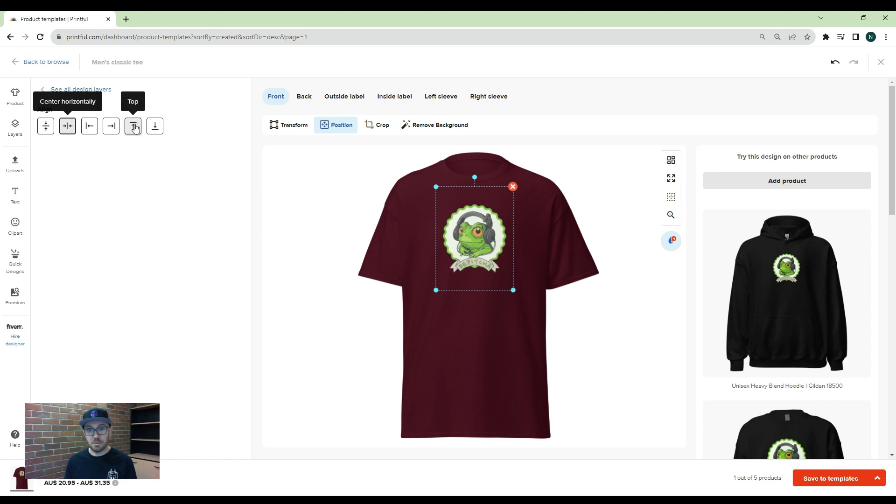
Try cropping the lower part of the frog design to cut off the name banner, and cancel the crop.
click(382, 133)
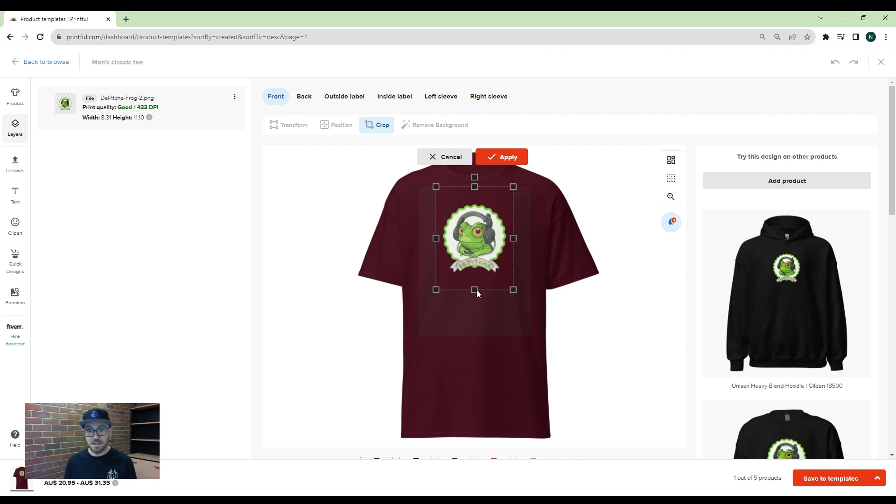
drag(477, 291, 477, 259)
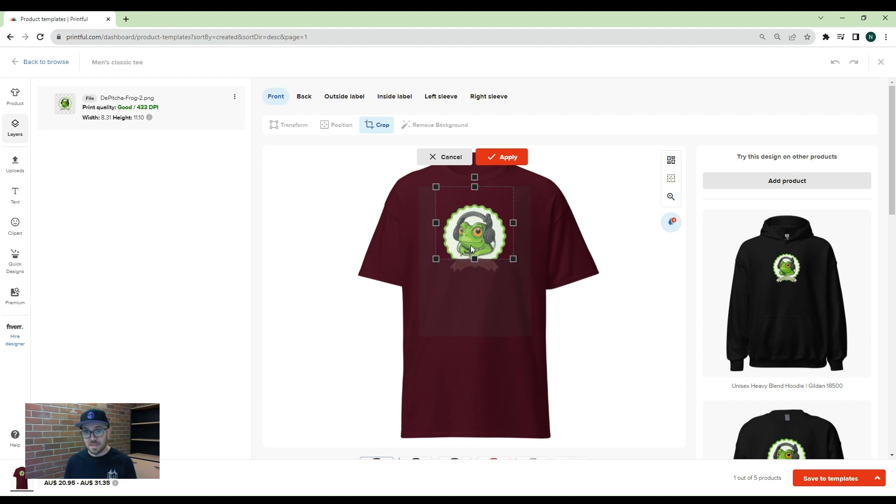
click(444, 157)
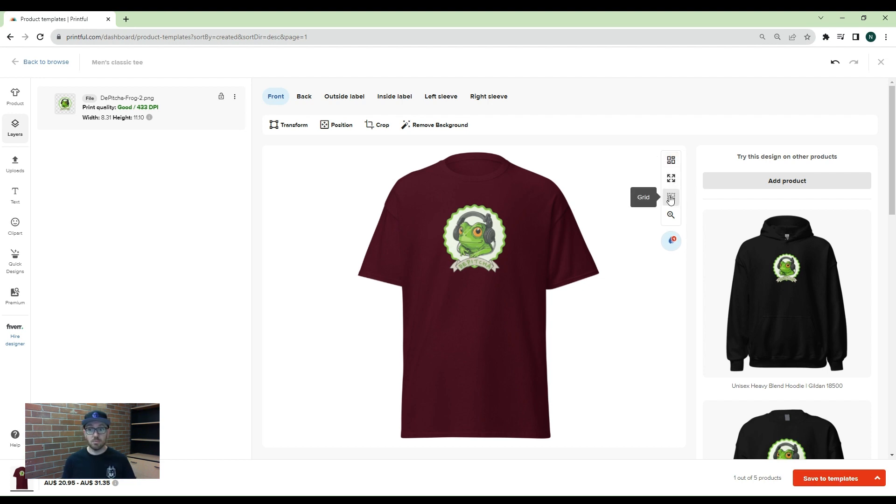
Compare the print preview with the adjusted mockup off and on, leave it on, and inspect the frog design up close.
click(671, 242)
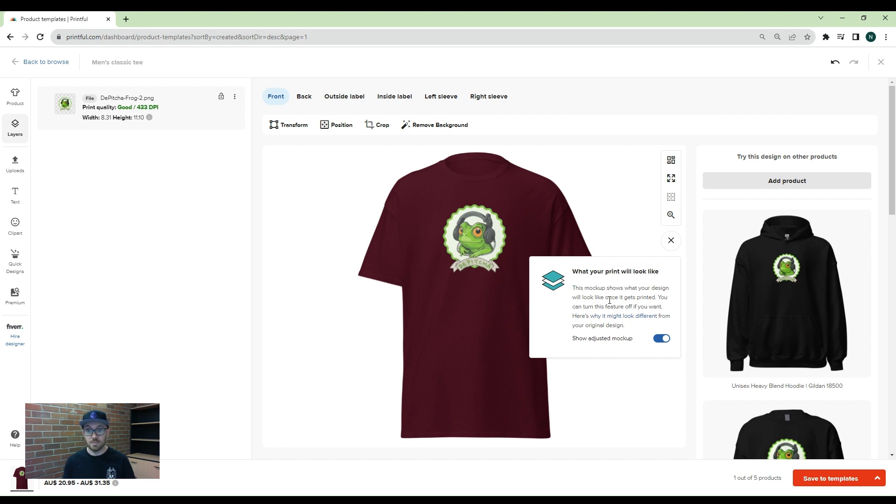
click(665, 341)
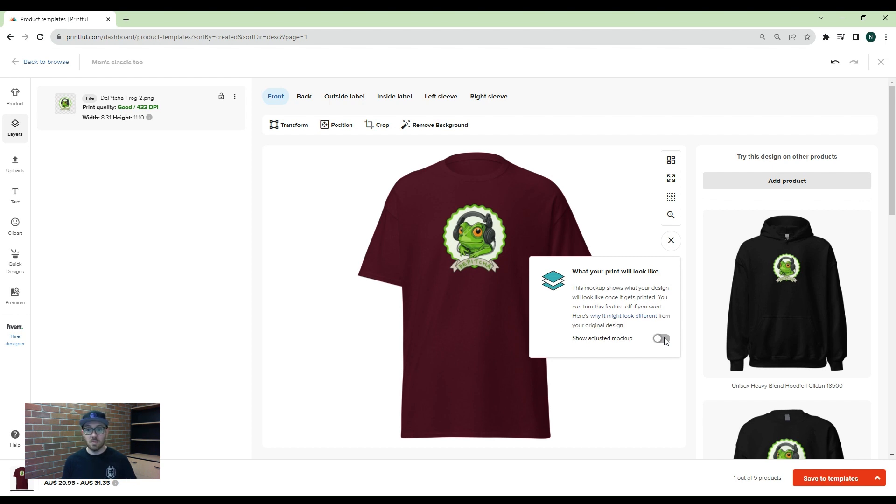
click(665, 339)
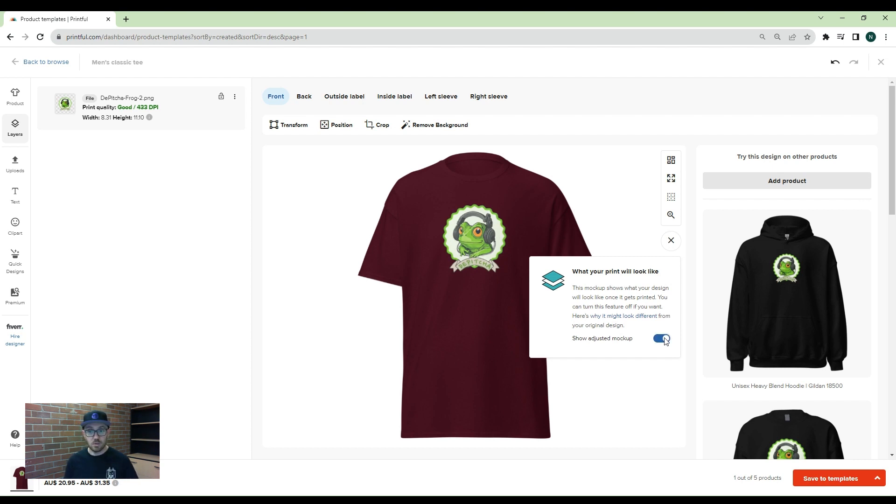
click(664, 339)
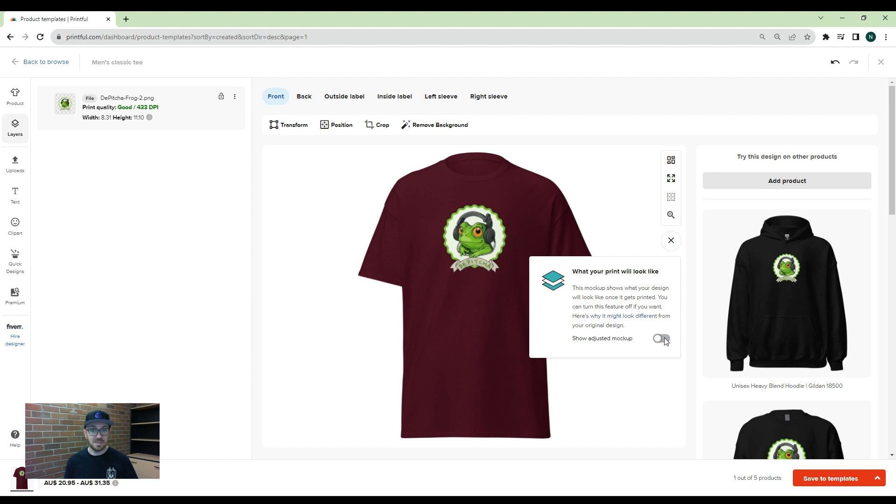
click(665, 338)
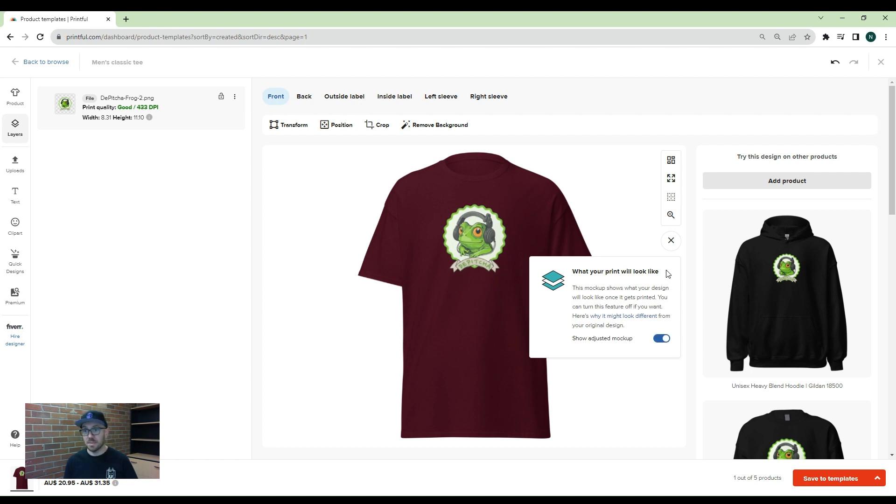
click(671, 241)
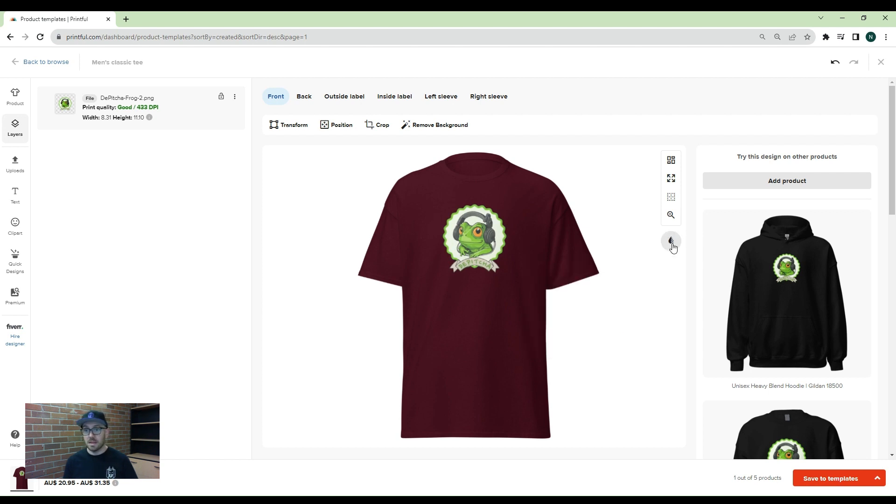
click(671, 216)
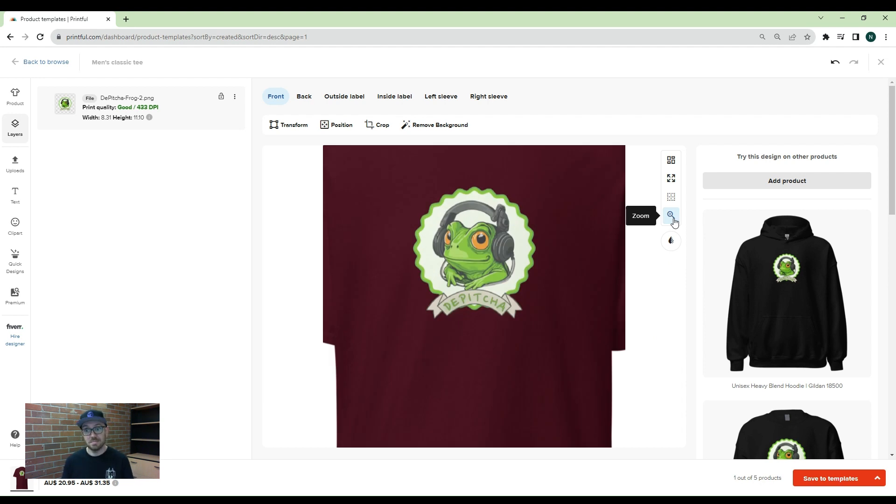
click(673, 221)
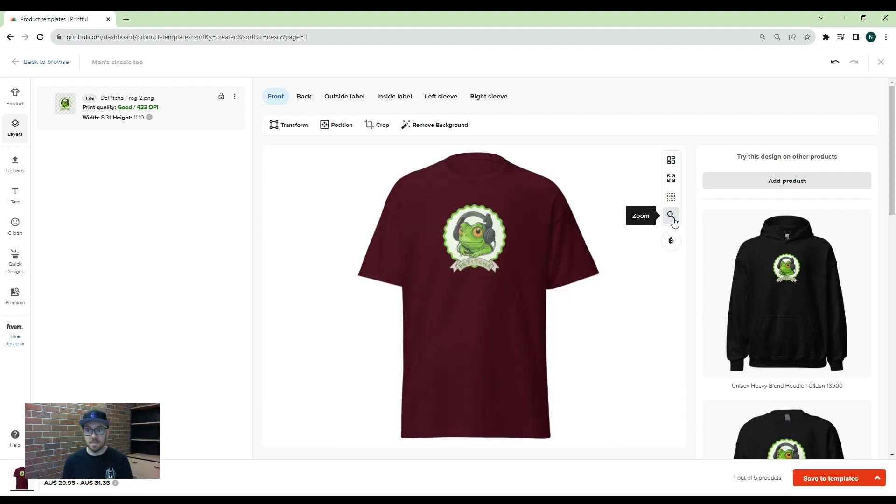
Show the print-area grid, try moving the frog design slightly down, and realign it to the horizontal center and top.
click(672, 199)
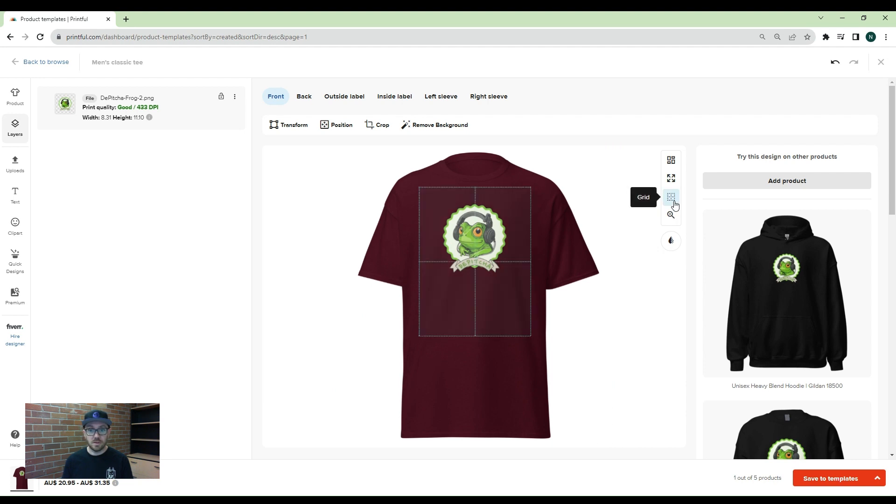
mouse_move(473, 225)
mouse_down()
mouse_move(475, 262)
mouse_move(475, 235)
mouse_up()
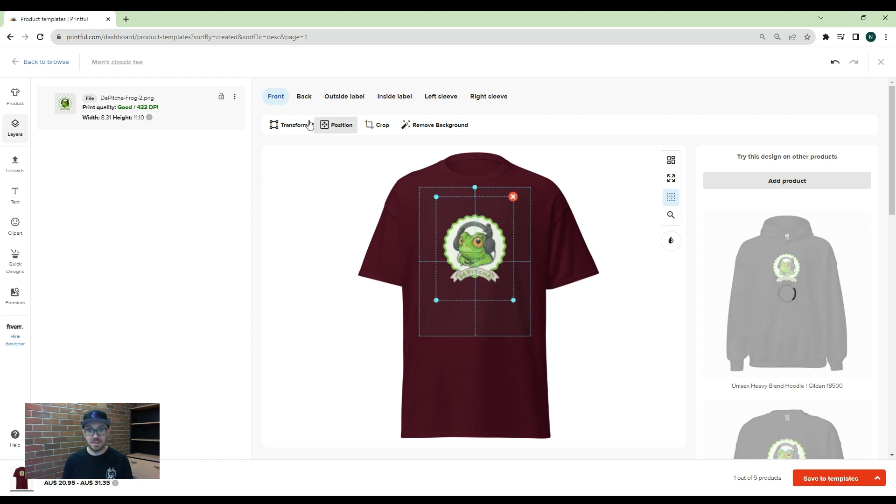
click(337, 125)
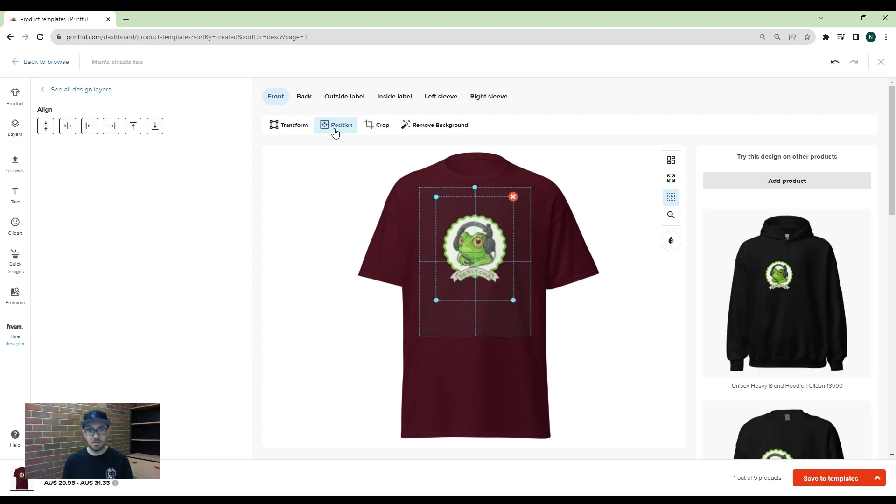
click(65, 128)
click(133, 127)
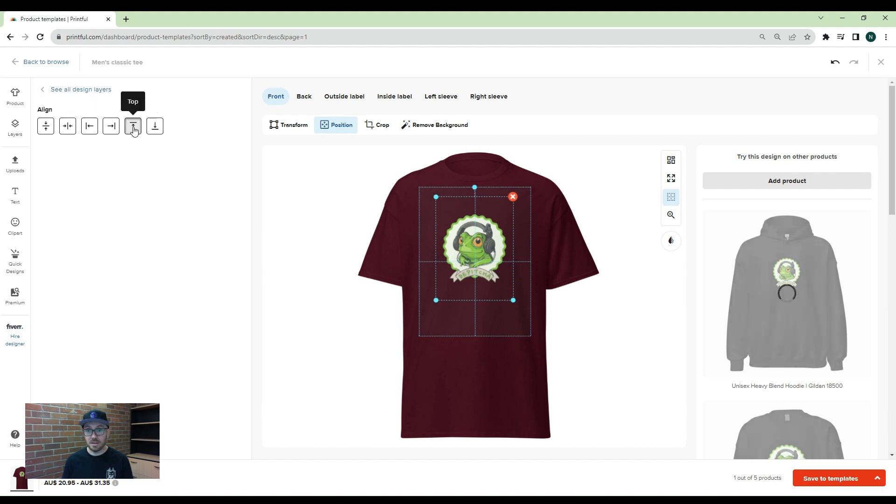
Preview the shirt full screen, look over all its print placements, and return to the design view.
click(671, 186)
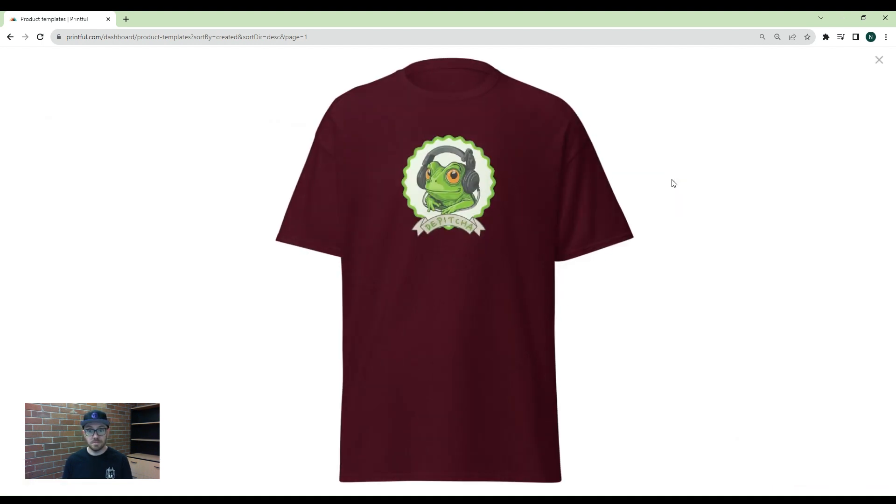
click(878, 60)
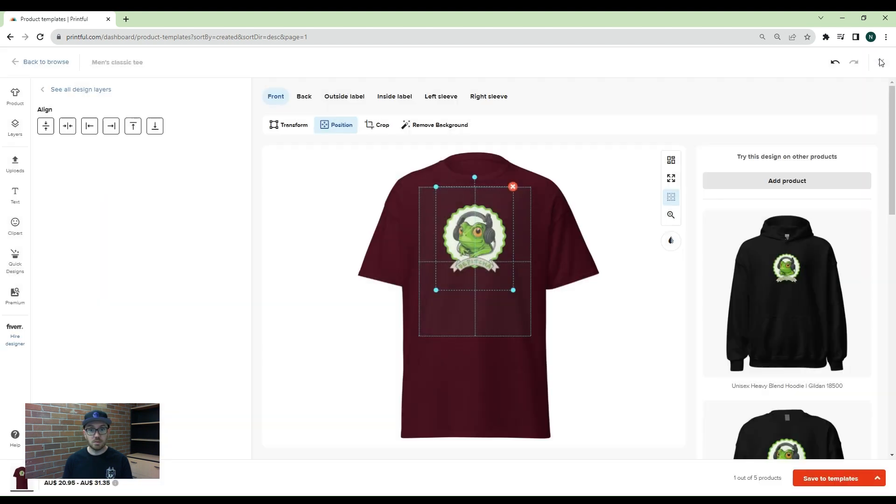
click(671, 161)
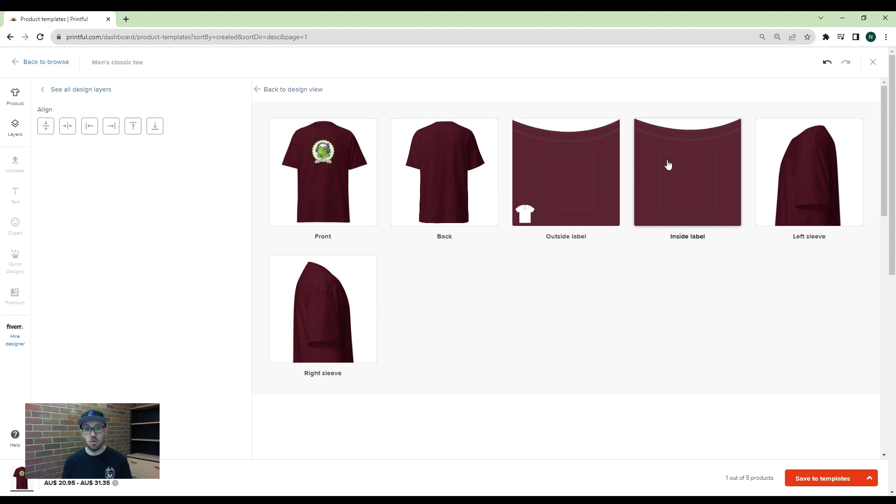
click(263, 93)
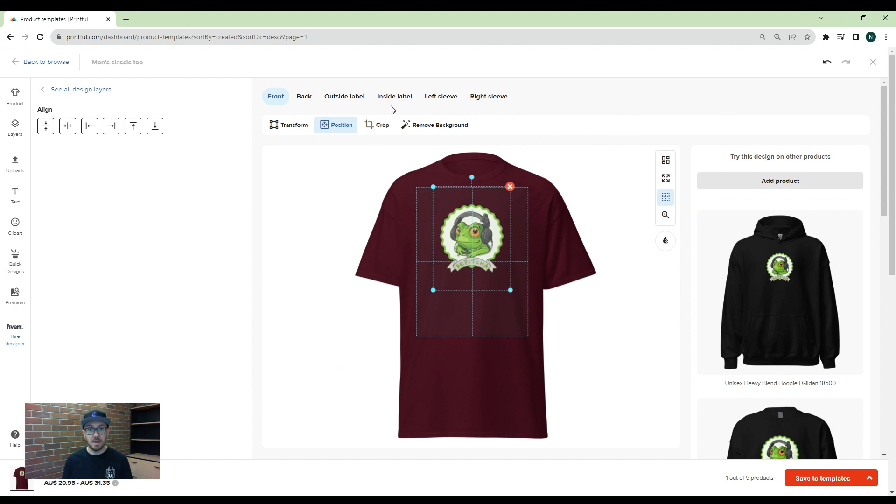
Add the "Apple a day" vintage pin clipart to the outside label and enlarge it to about 2.28 by 2.79.
click(352, 98)
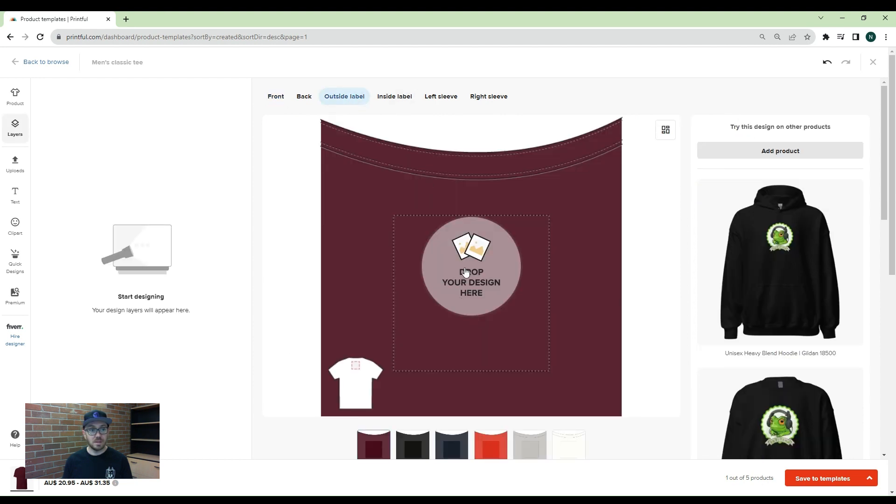
click(15, 226)
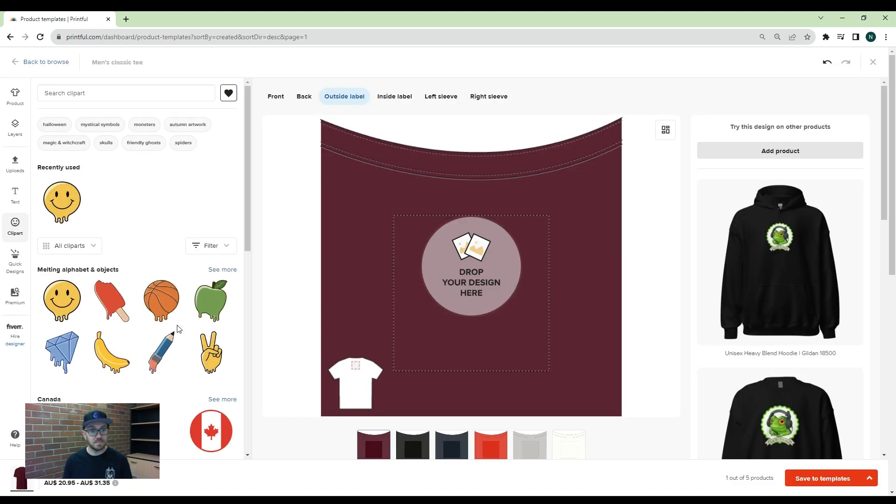
scroll(187, 341, down, 15)
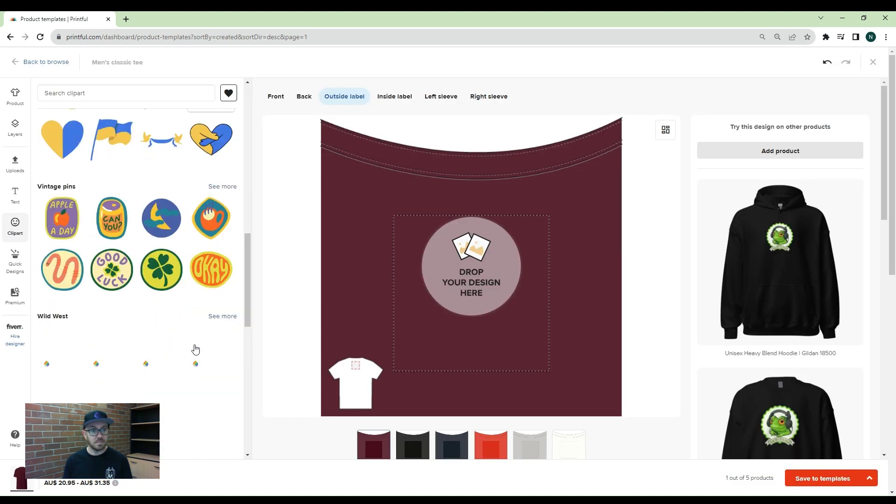
click(69, 217)
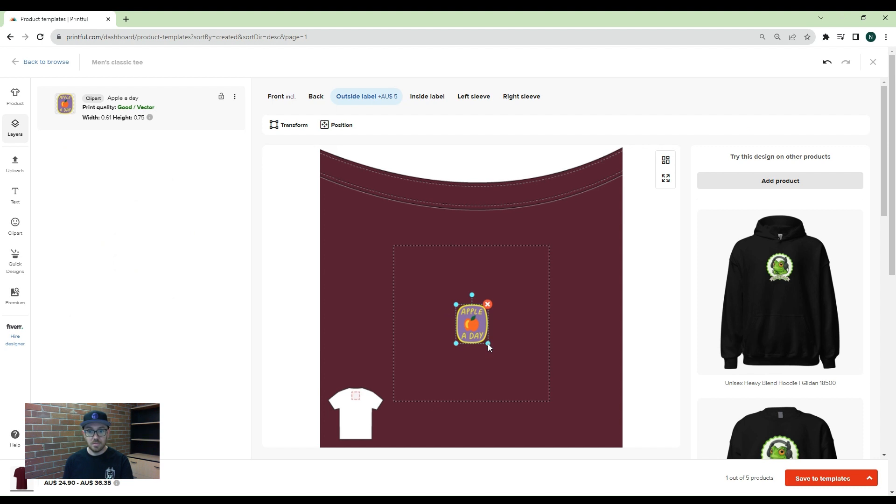
drag(488, 343, 541, 387)
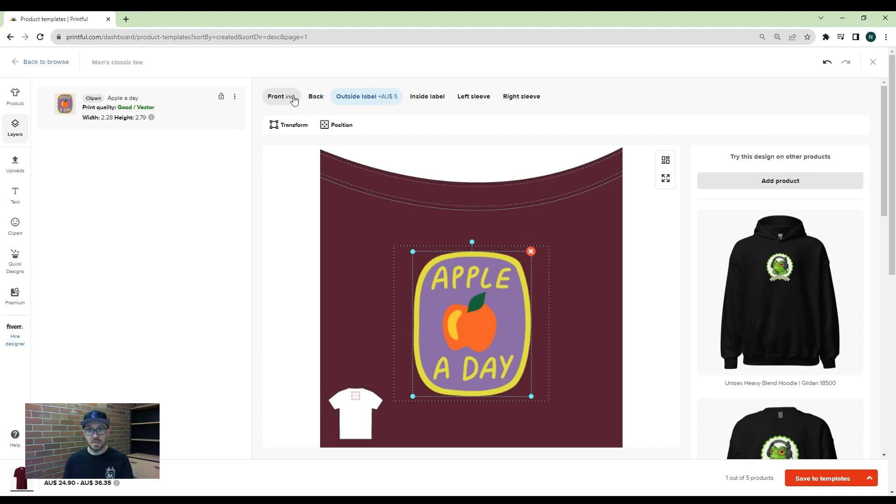
Check the outside label in the overview of all placements, and delete the "Apple a day" clipart from it.
click(665, 164)
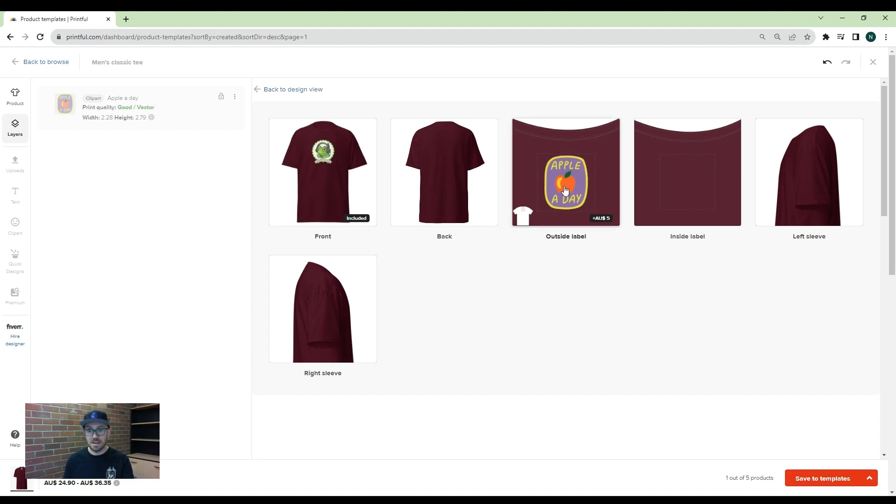
click(276, 93)
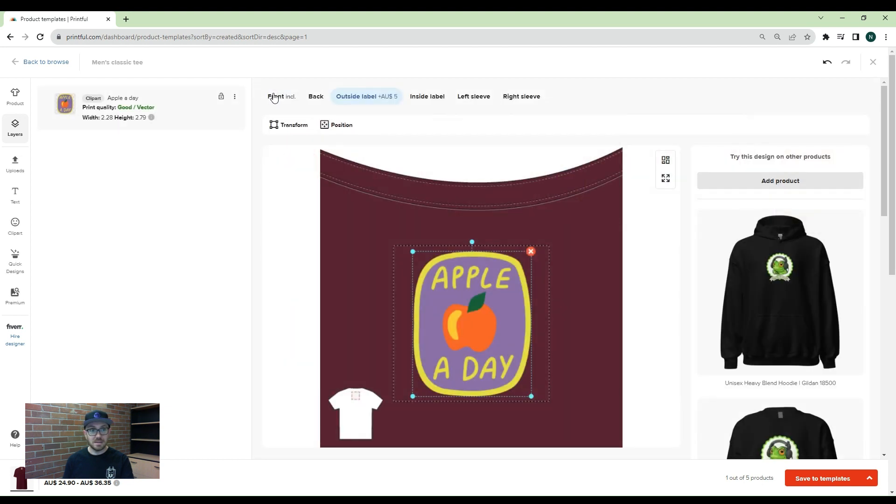
click(531, 253)
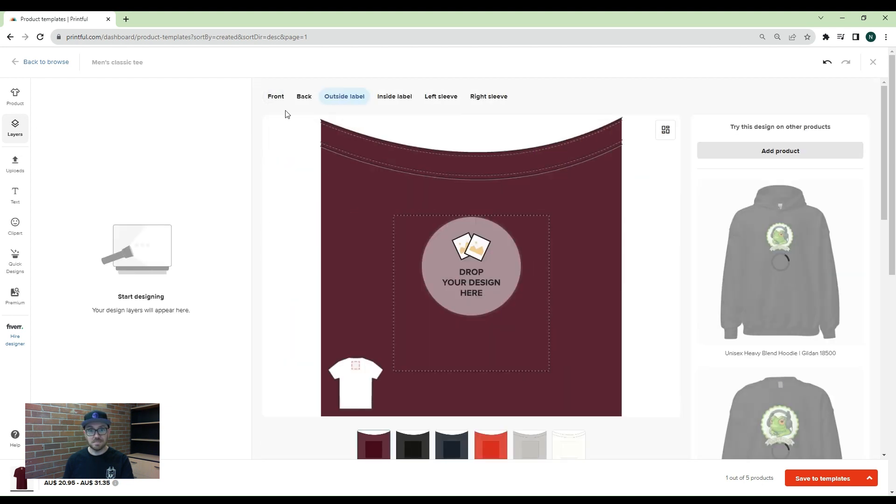
Return to the front design and save the tee to the product templates.
click(277, 100)
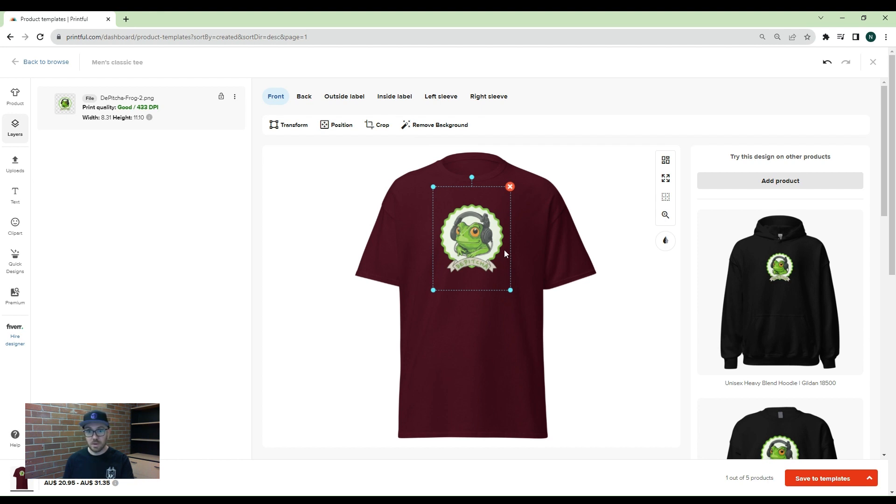
click(853, 481)
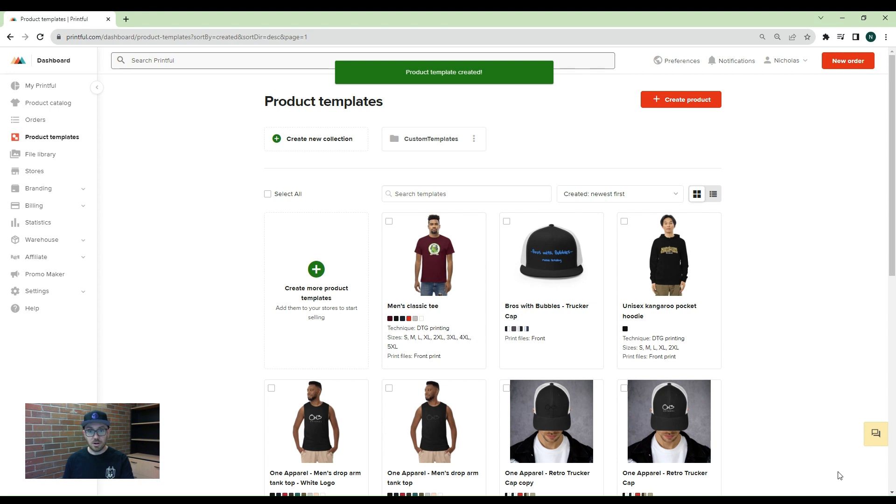
Open the new Men's classic tee template for editing and rename it "Men's classic tee - YD Depitcha Frog".
mouse_move(437, 275)
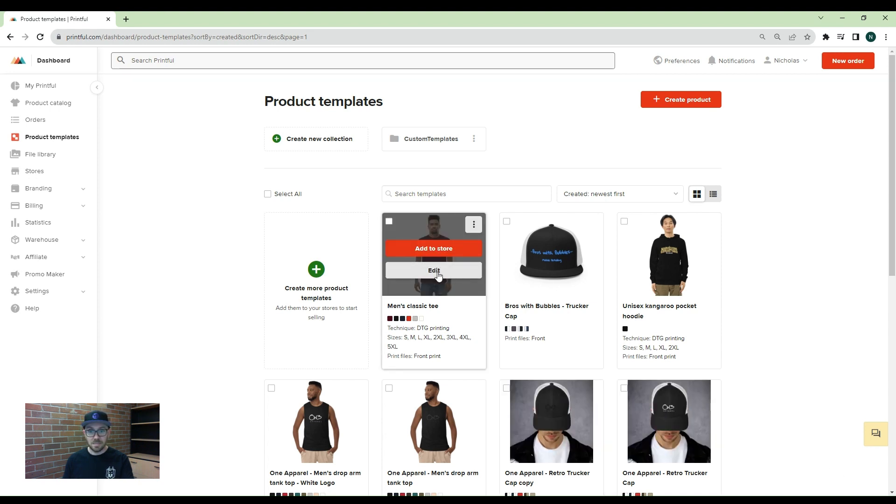
click(438, 275)
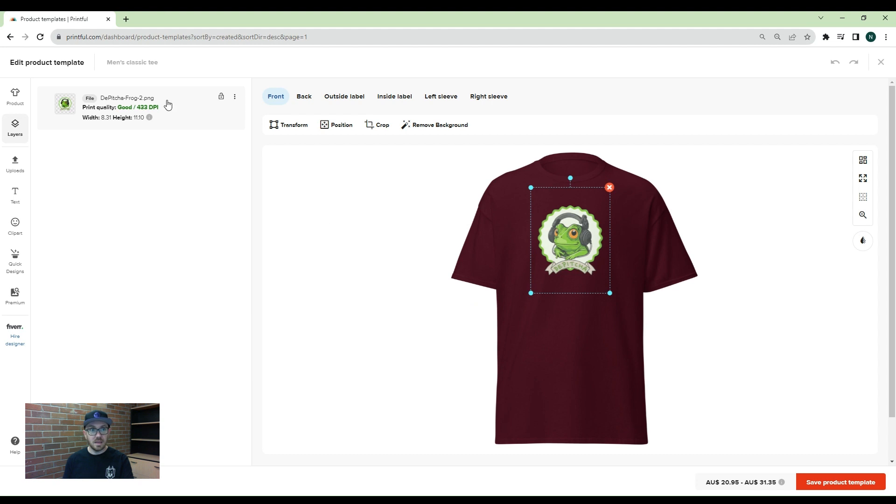
click(148, 61)
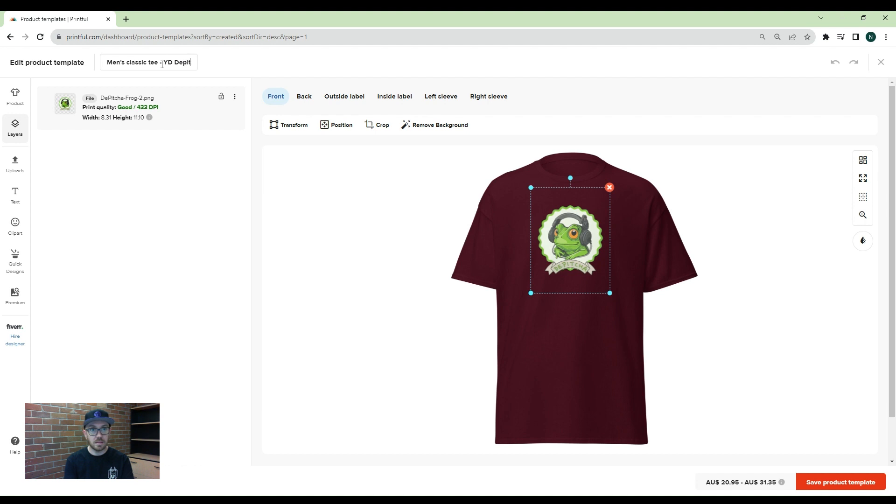
text(- YD Depitcha Fro)
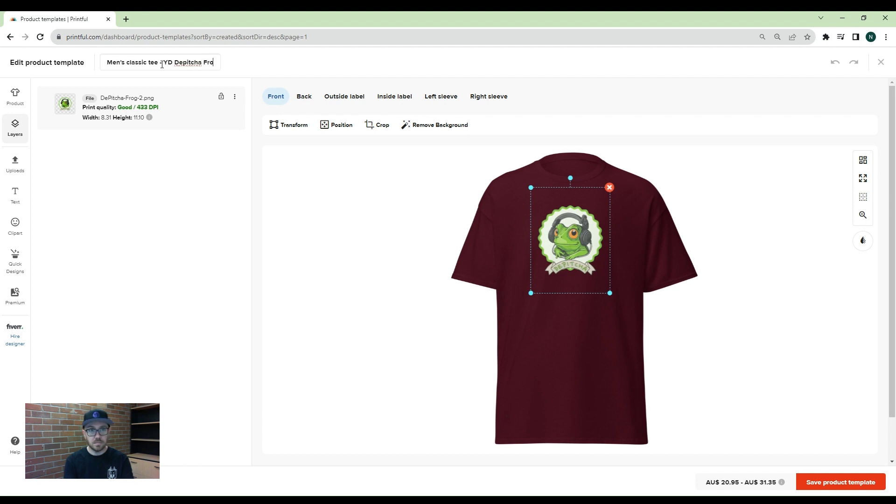
text(g)
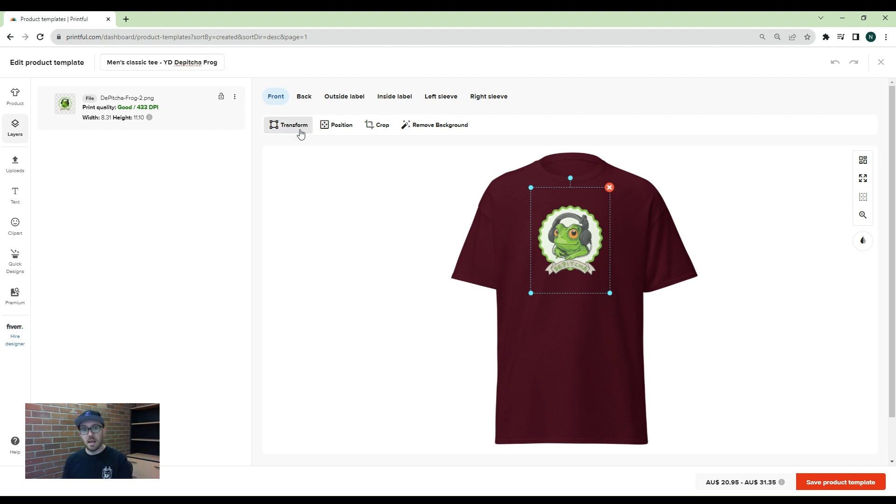
Center the frog logo vertically in the front print area and save the product template.
click(329, 127)
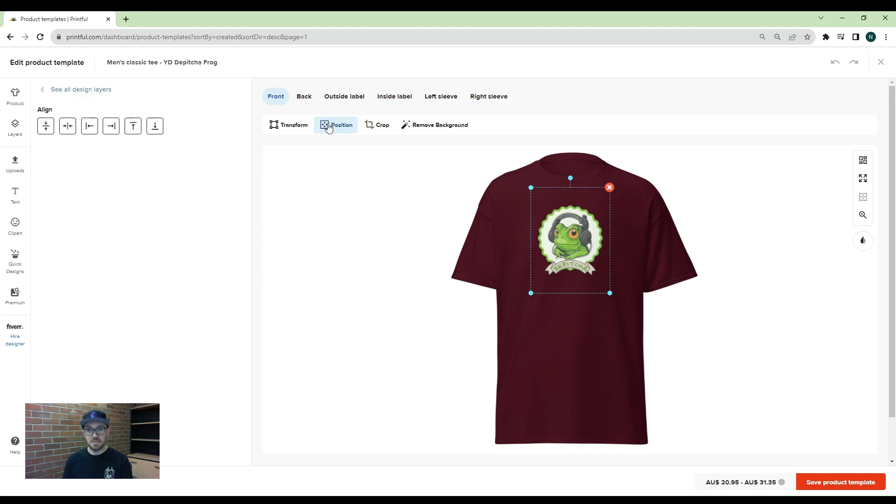
click(47, 126)
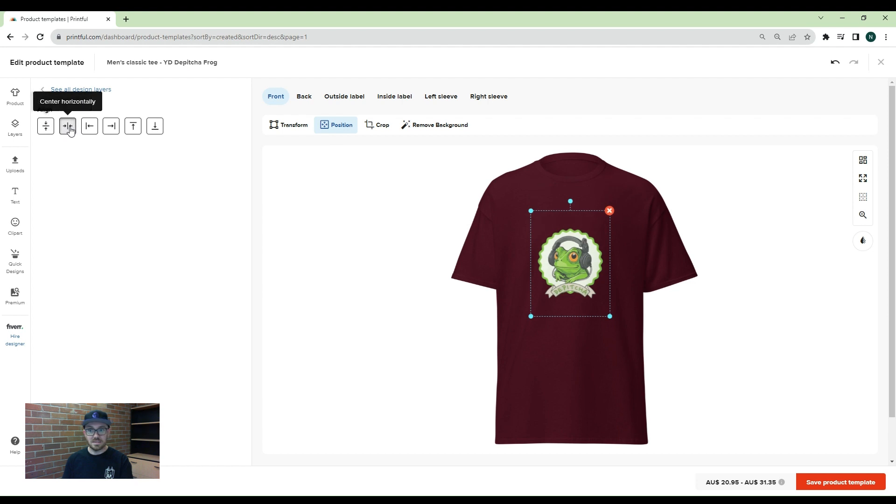
click(832, 483)
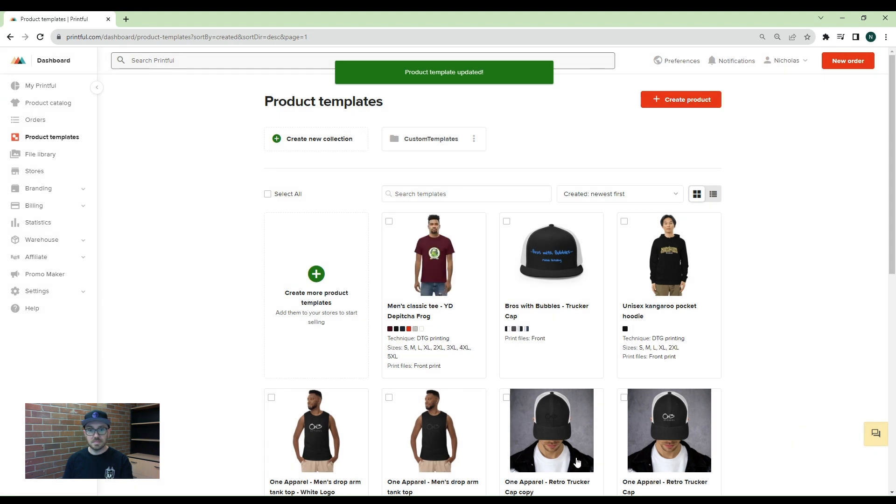
Start a new basic order for the "Men's classic tee - YD Depitcha Frog" template under Personal orders.
mouse_move(433, 303)
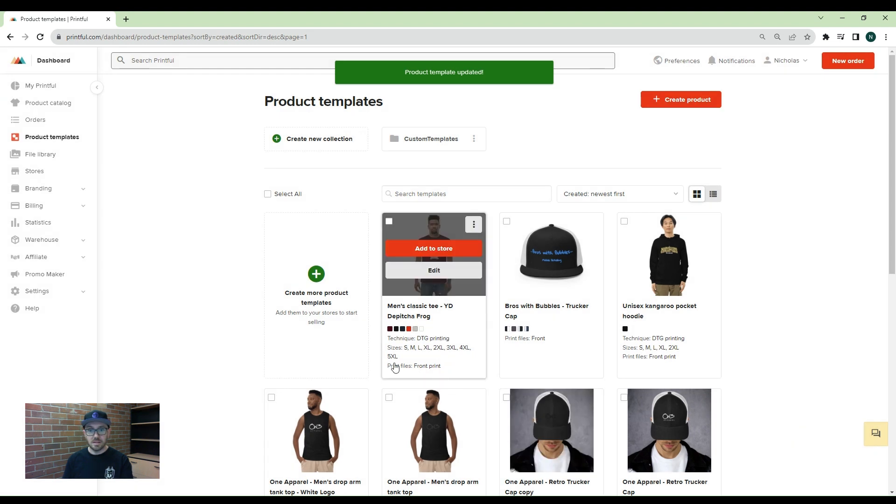
click(473, 225)
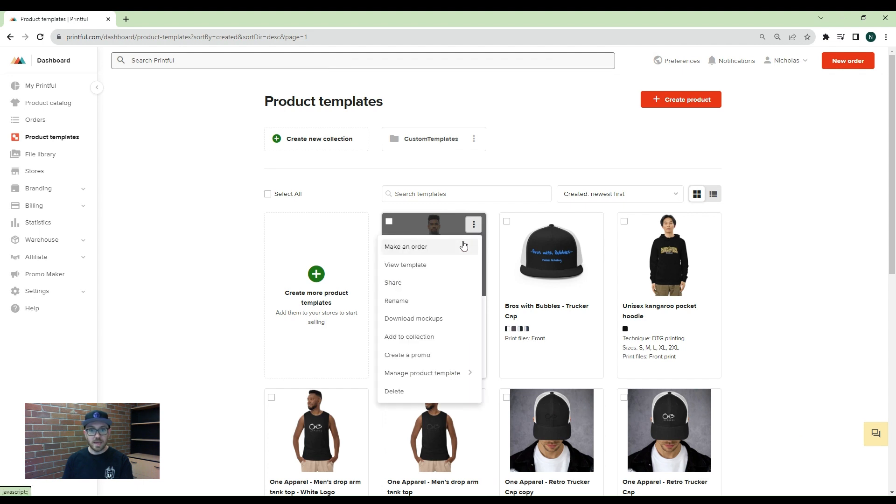
click(464, 246)
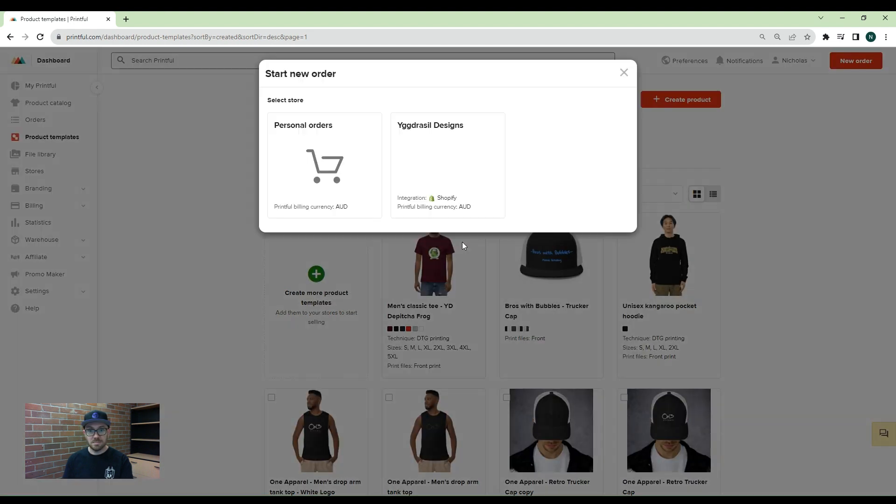
click(340, 164)
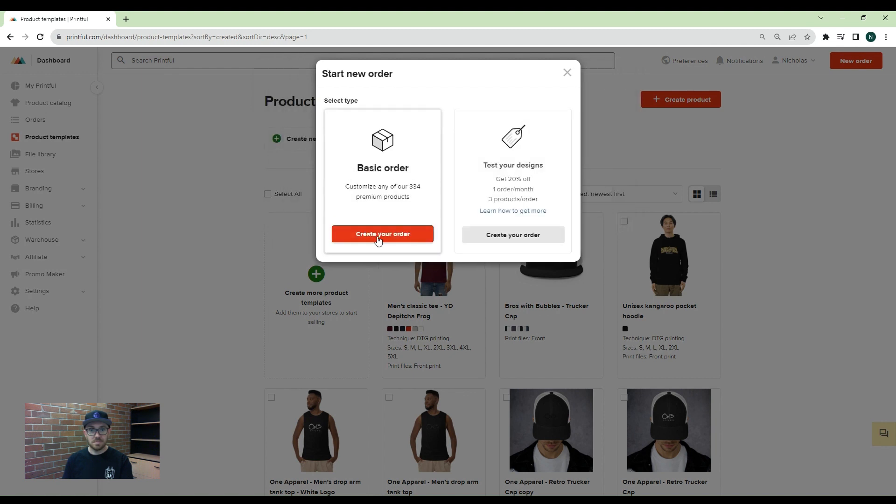
click(384, 240)
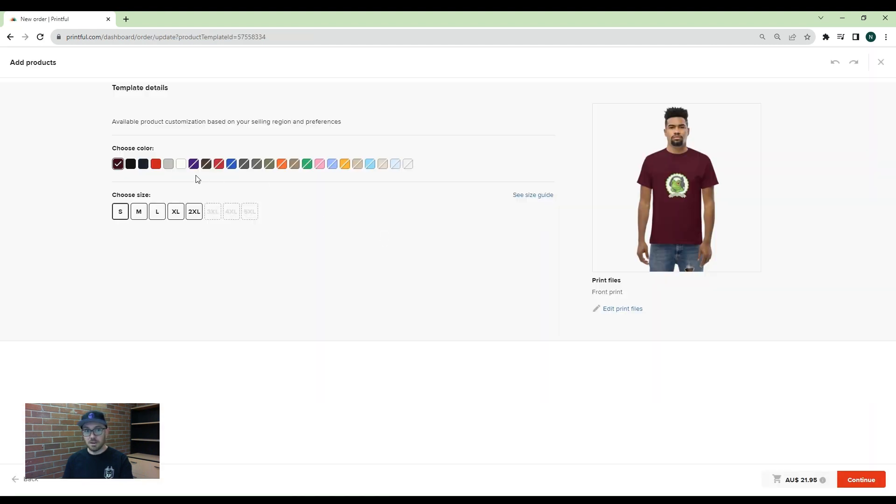
Choose the Black color and size M for the tee and add it to the order.
click(130, 167)
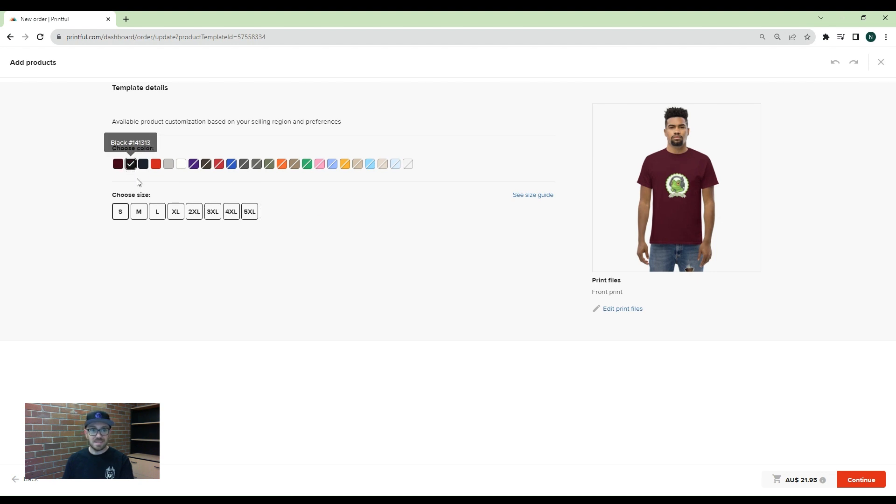
click(139, 214)
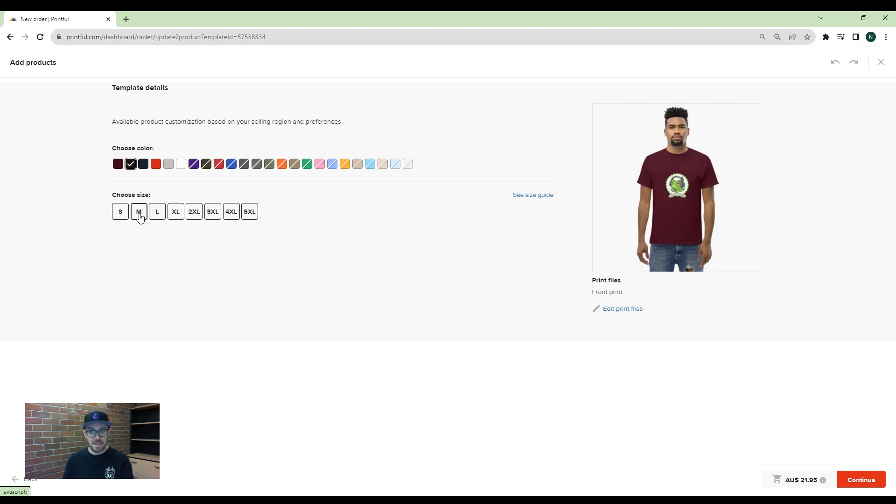
click(876, 481)
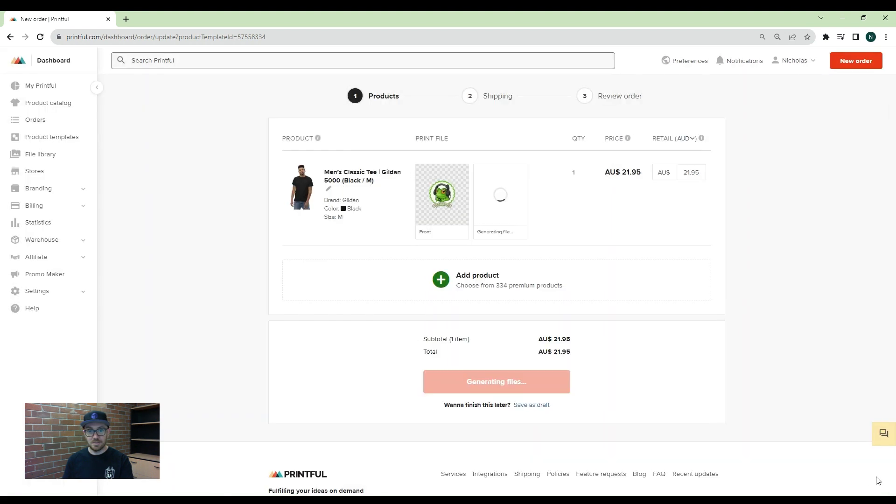